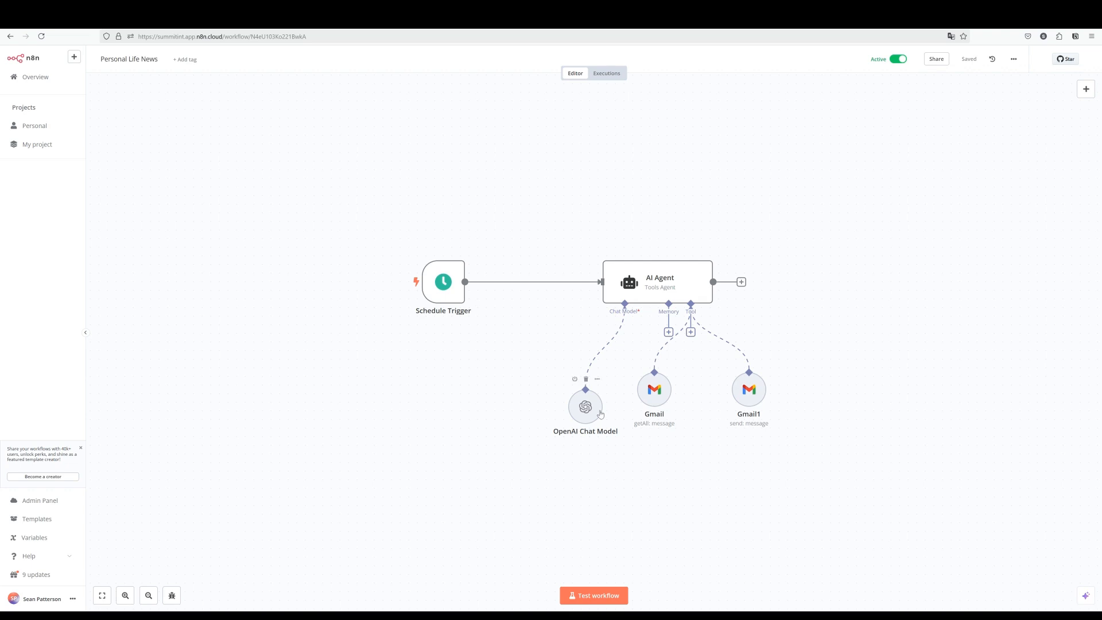
# Create a new Personal workflow with a Schedule Trigger that fires daily at 8am.
pyautogui.moveTo(603, 405)
pyautogui.moveTo(648, 373)
pyautogui.moveTo(626, 332)
pyautogui.click(74, 57)
pyautogui.moveTo(86, 74)
pyautogui.click(183, 95)
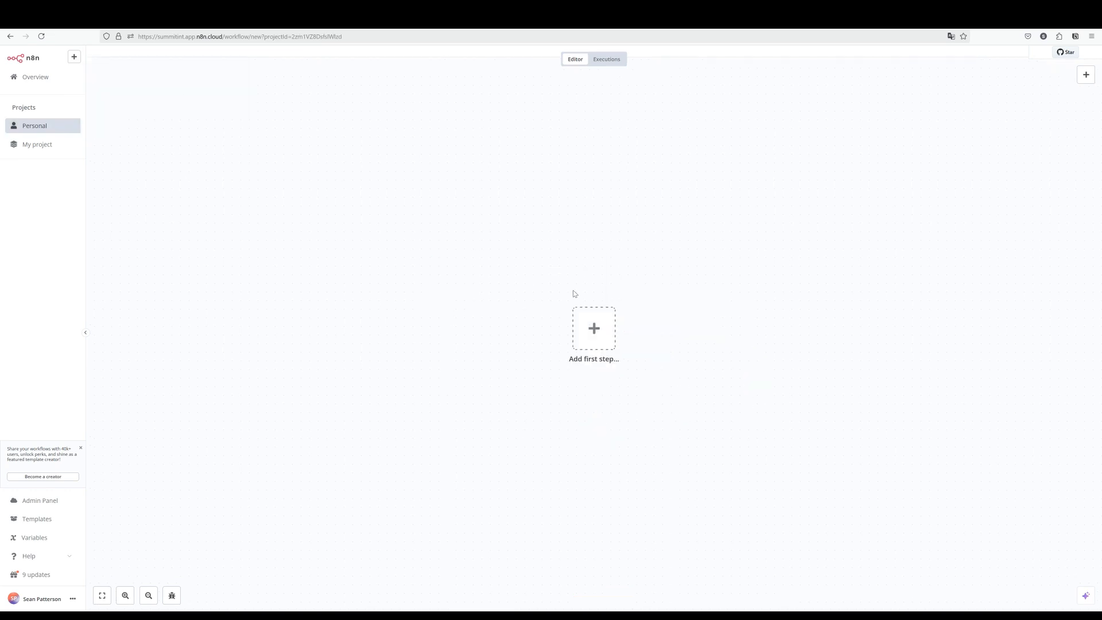
pyautogui.click(594, 330)
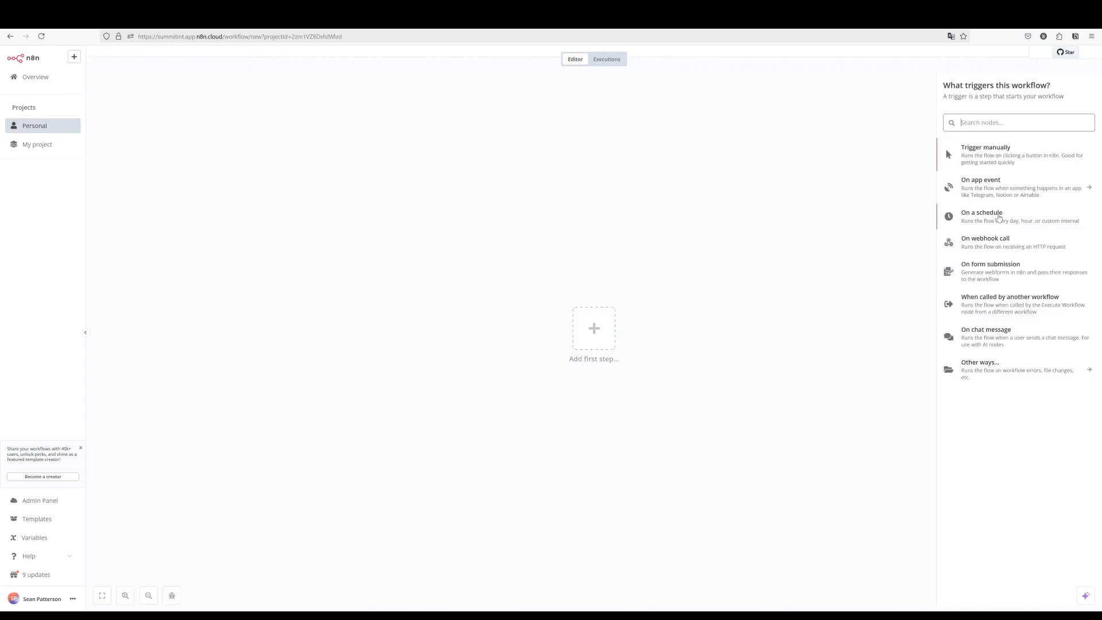
pyautogui.click(998, 217)
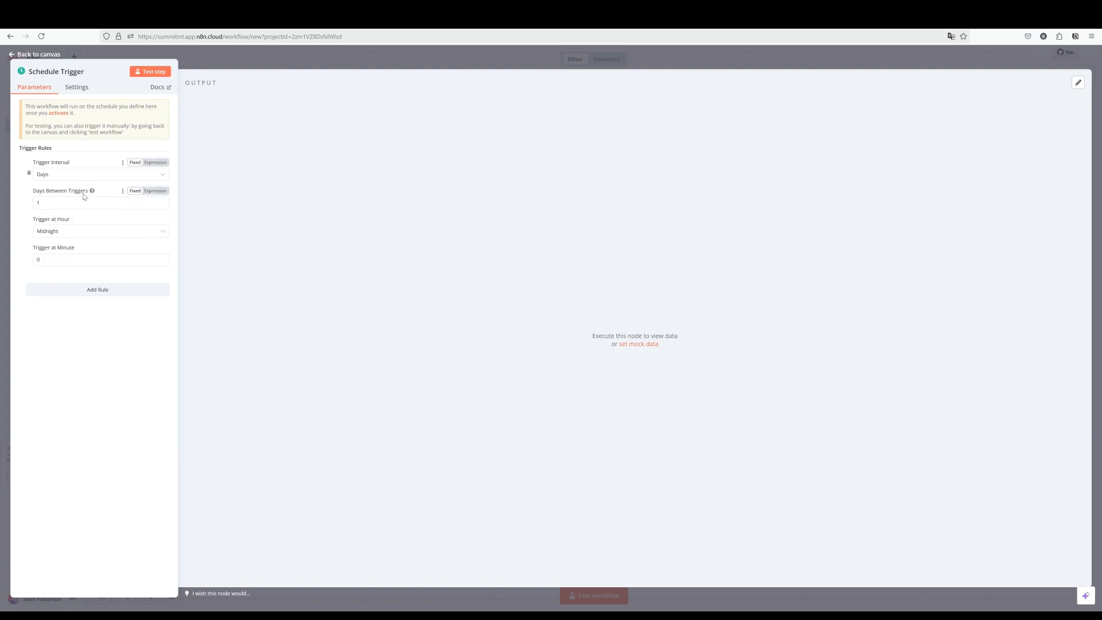
pyautogui.click(77, 234)
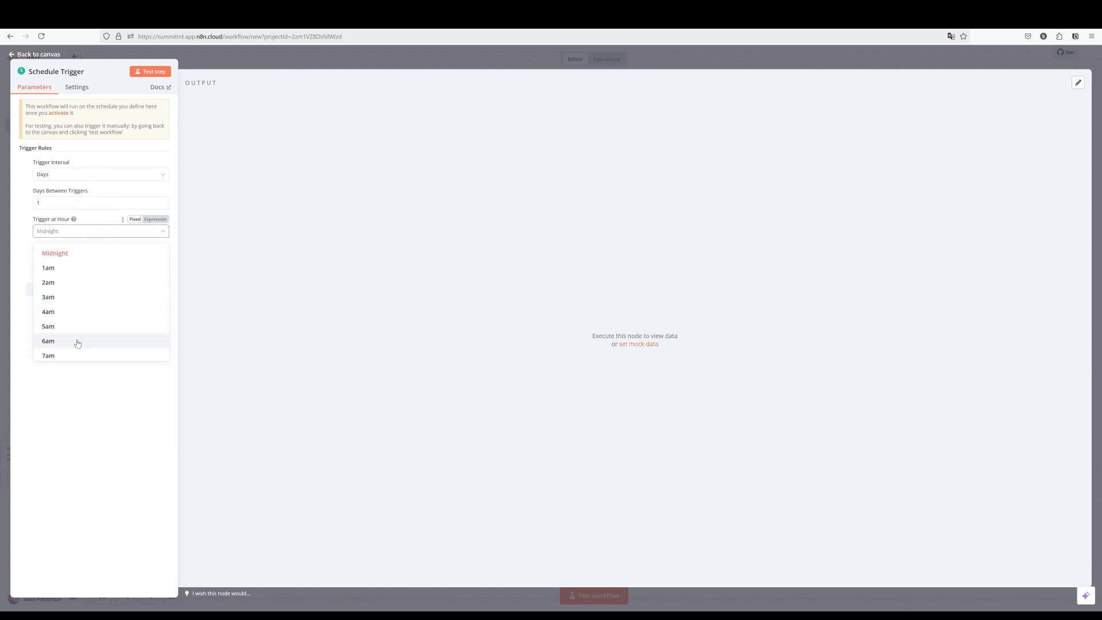
pyautogui.scroll(-3, 78, 341)
pyautogui.click(85, 314)
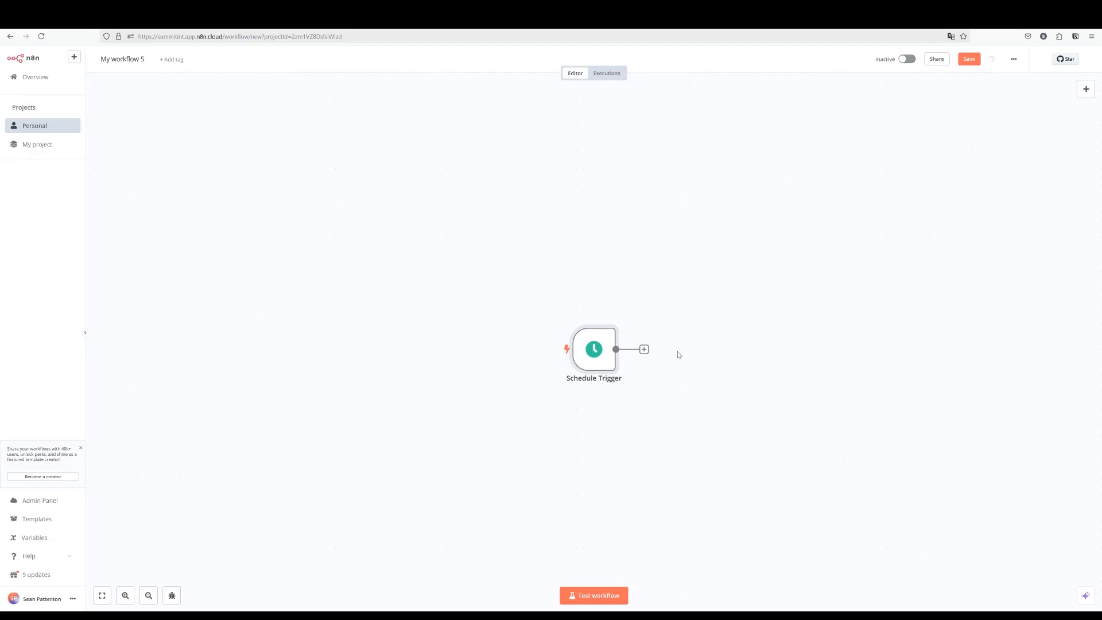
# Add an AI Agent node after the Schedule Trigger.
pyautogui.click(644, 350)
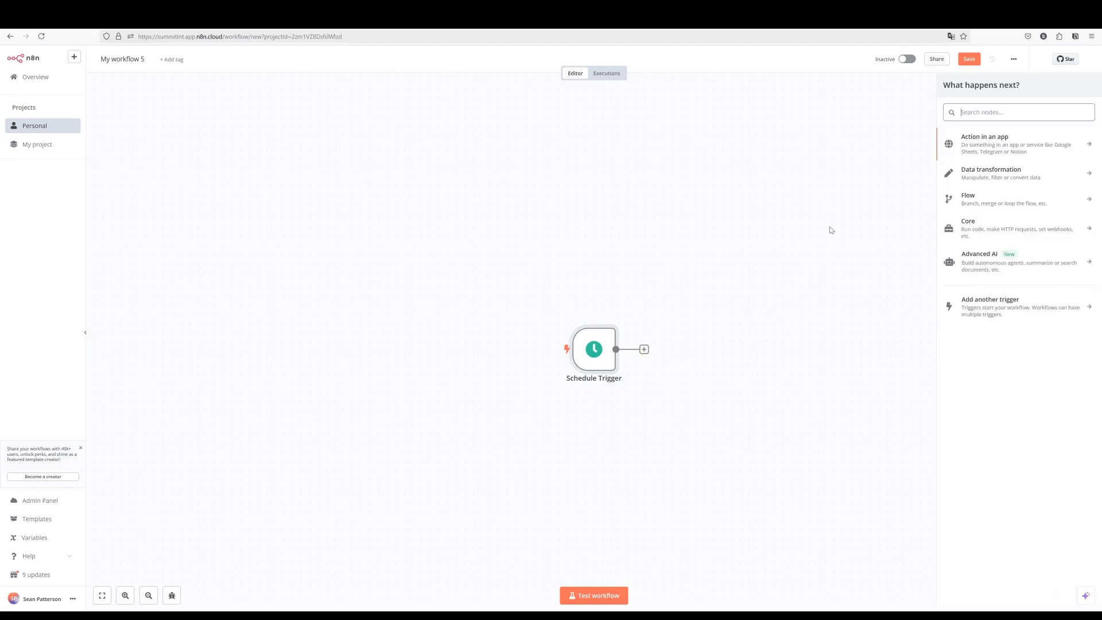
pyautogui.write('ai')
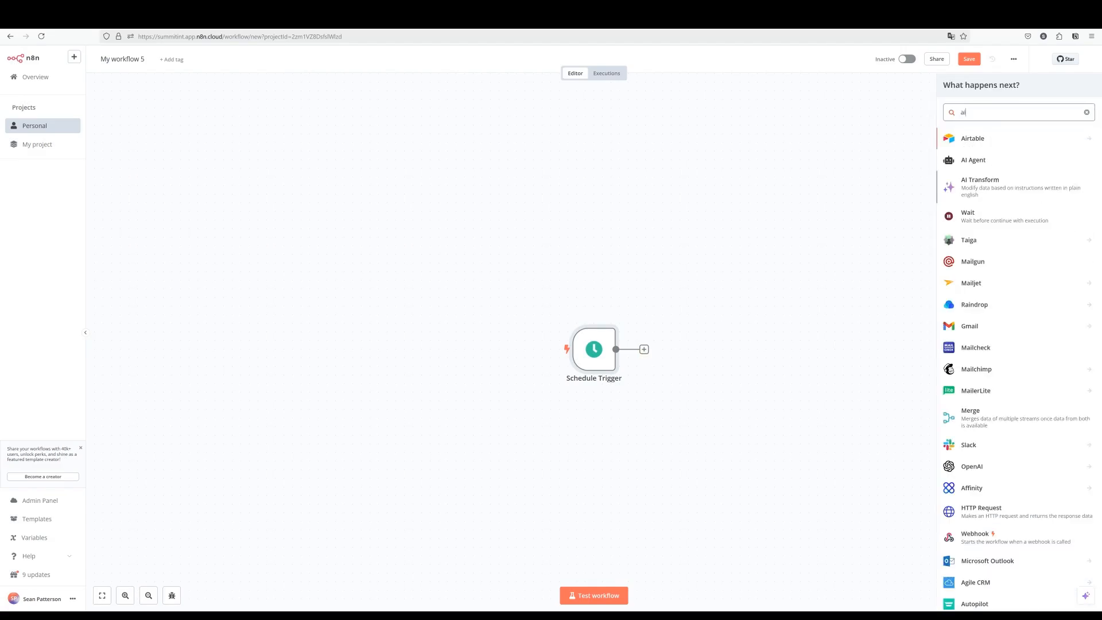
pyautogui.write(' agen')
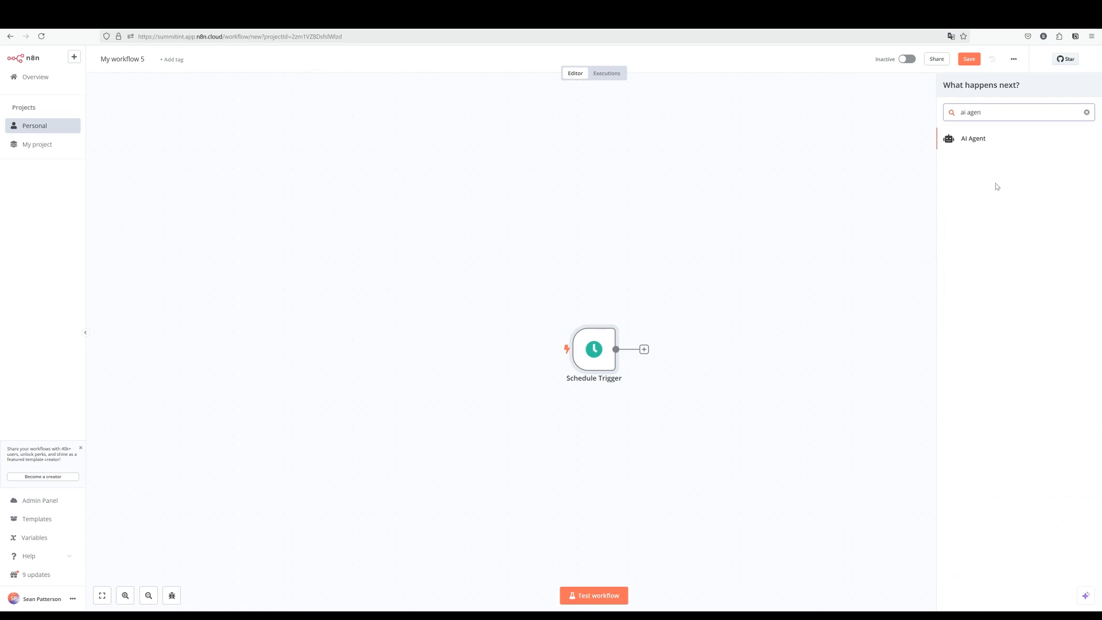
pyautogui.click(978, 138)
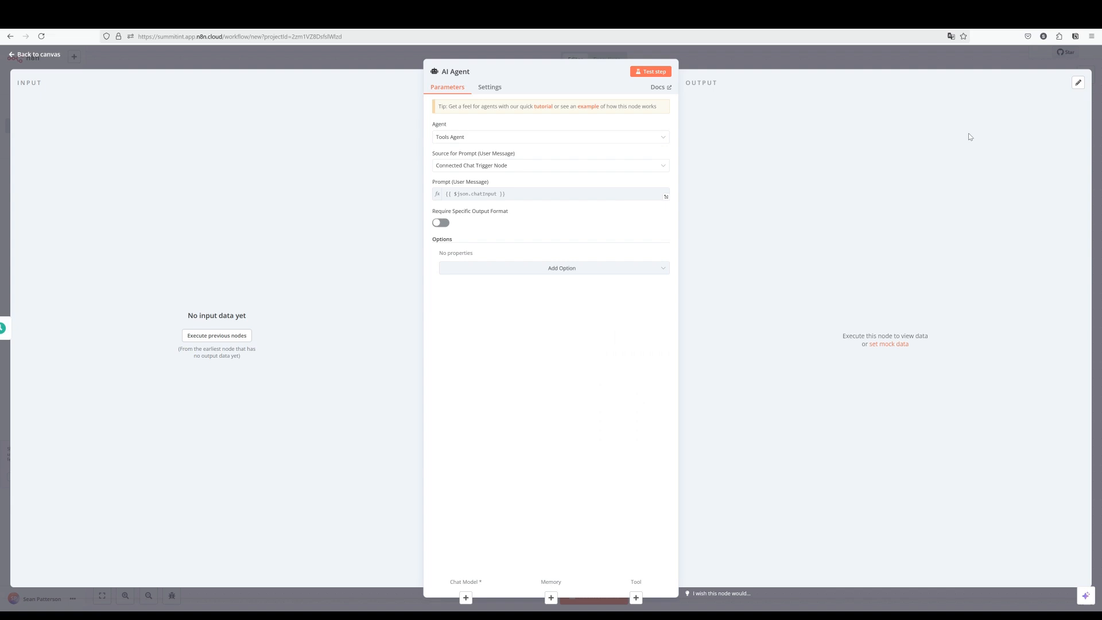
# Set the AI Agent's prompt source to 'Define below', then go back to the canvas.
pyautogui.click(472, 167)
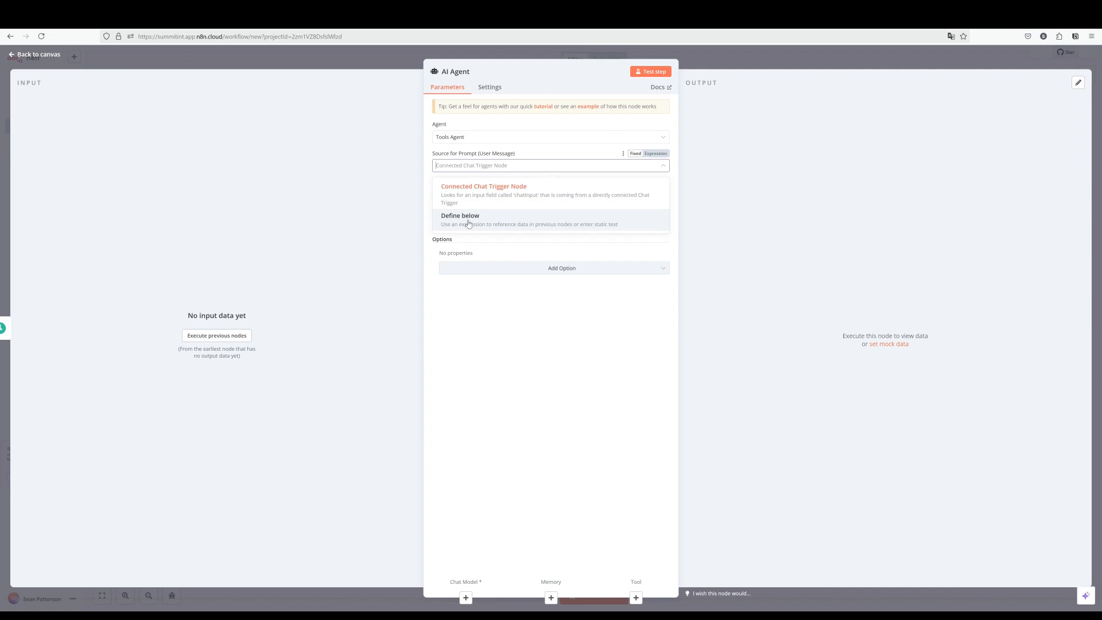
pyautogui.click(468, 223)
pyautogui.click(481, 201)
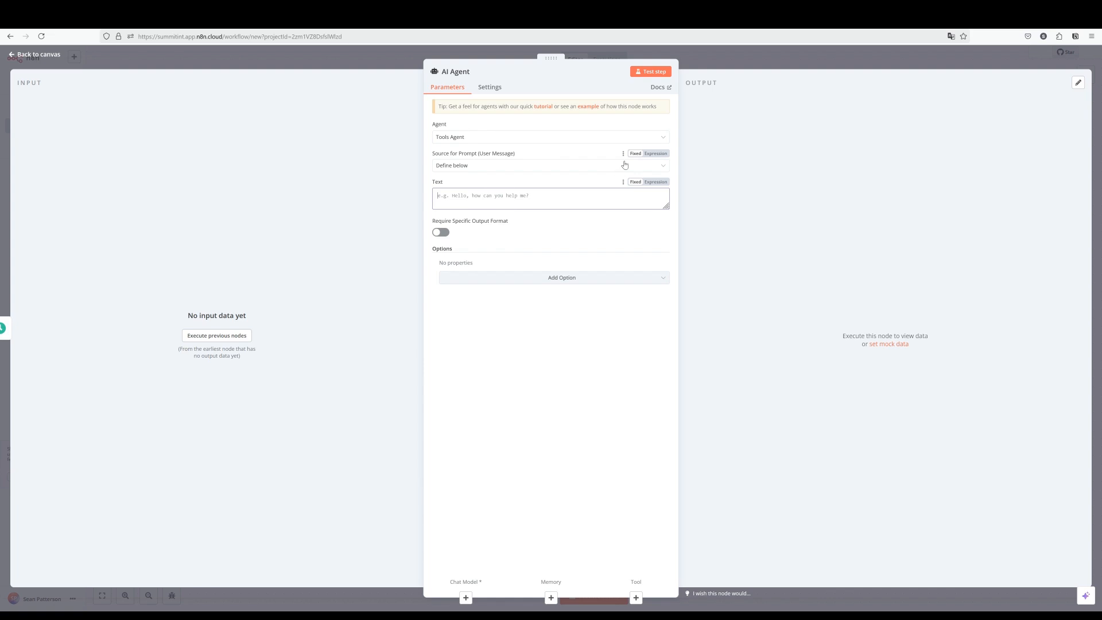
pyautogui.click(764, 66)
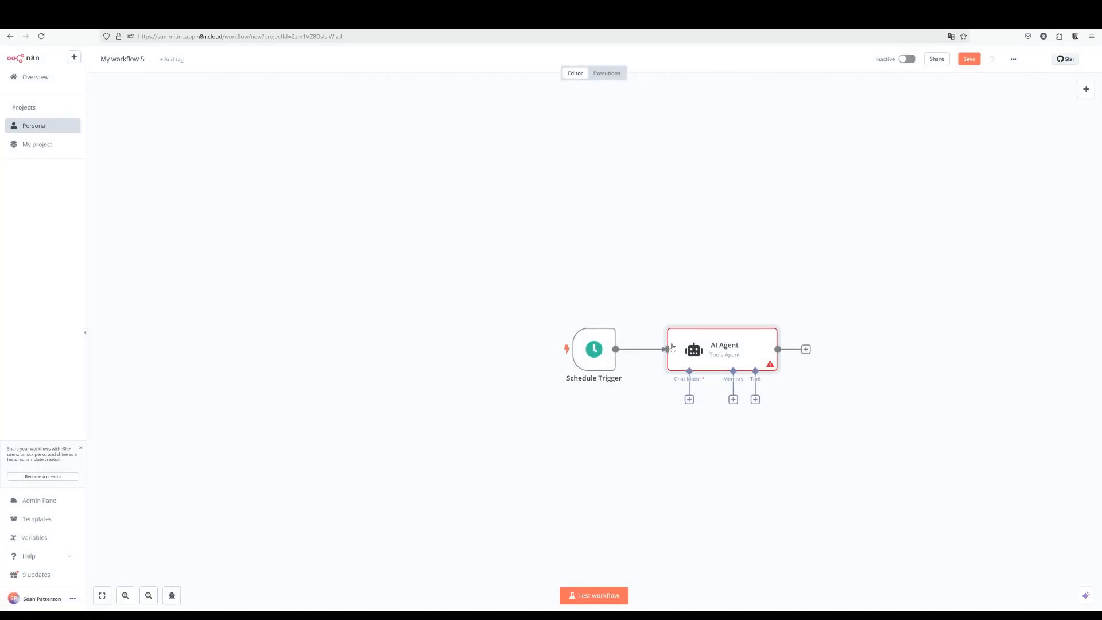
# Attach an OpenAI Chat Model to the AI Agent and place it below the agent.
pyautogui.click(688, 401)
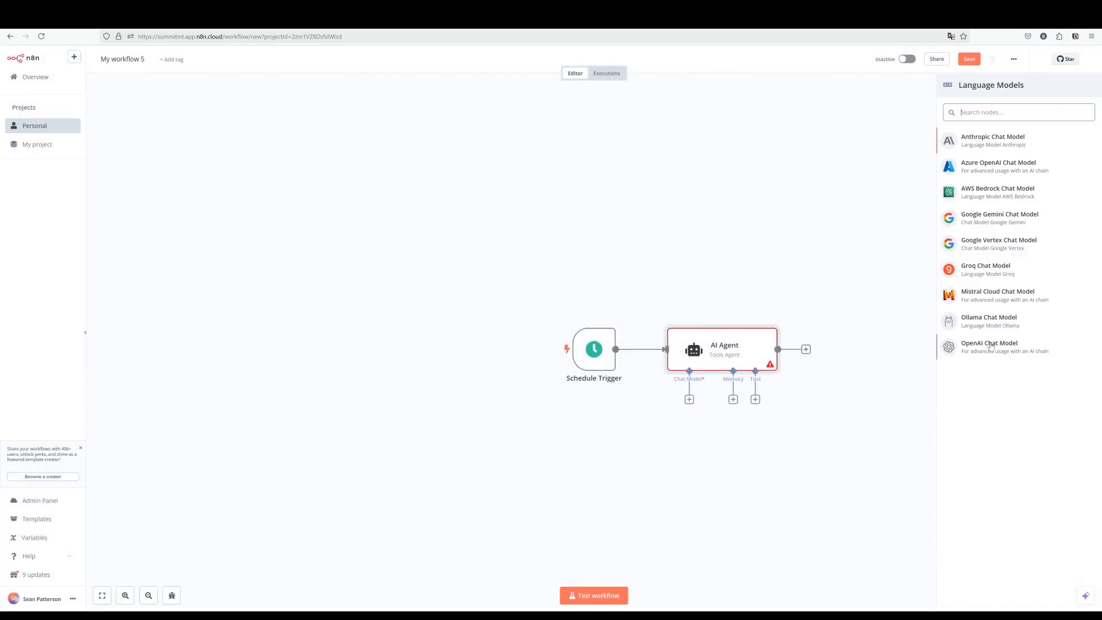
pyautogui.click(991, 348)
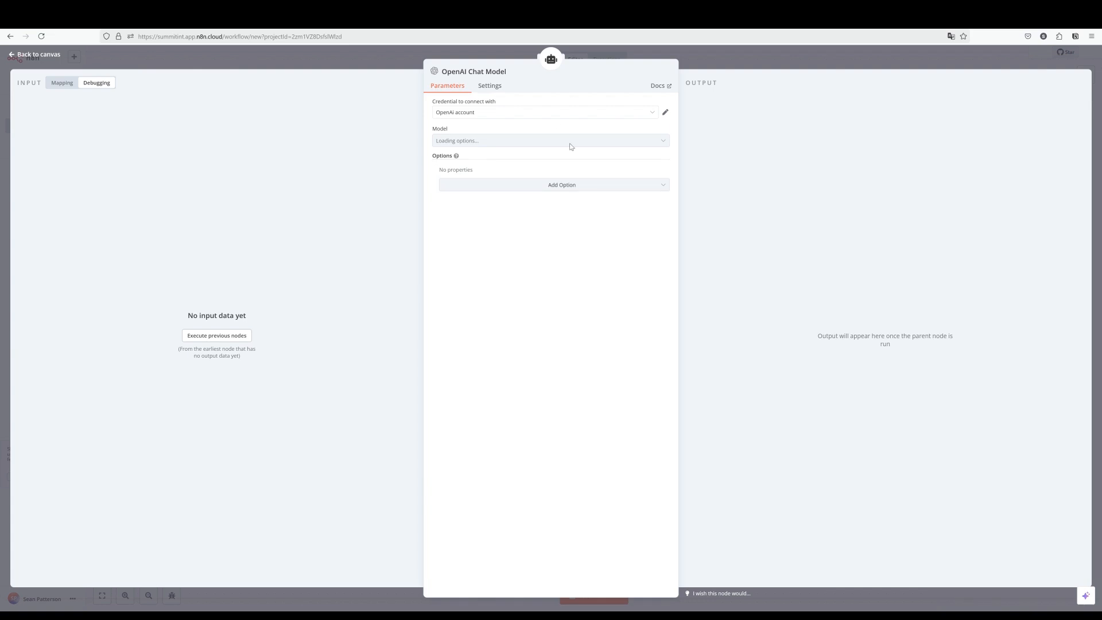
pyautogui.click(744, 66)
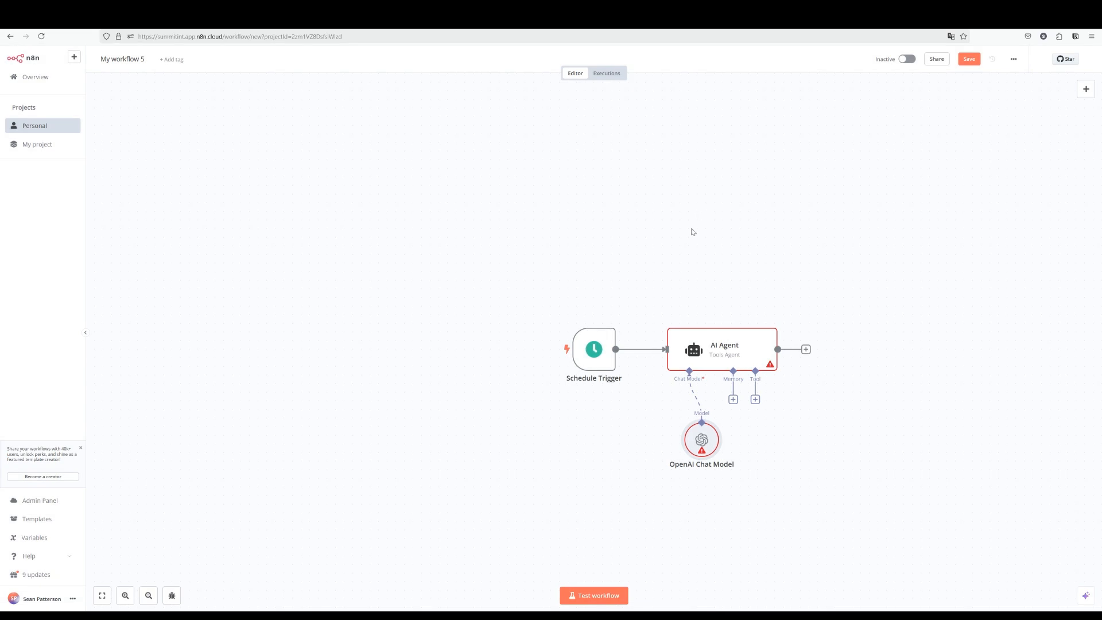
pyautogui.moveTo(704, 443); pyautogui.dragTo(660, 451)
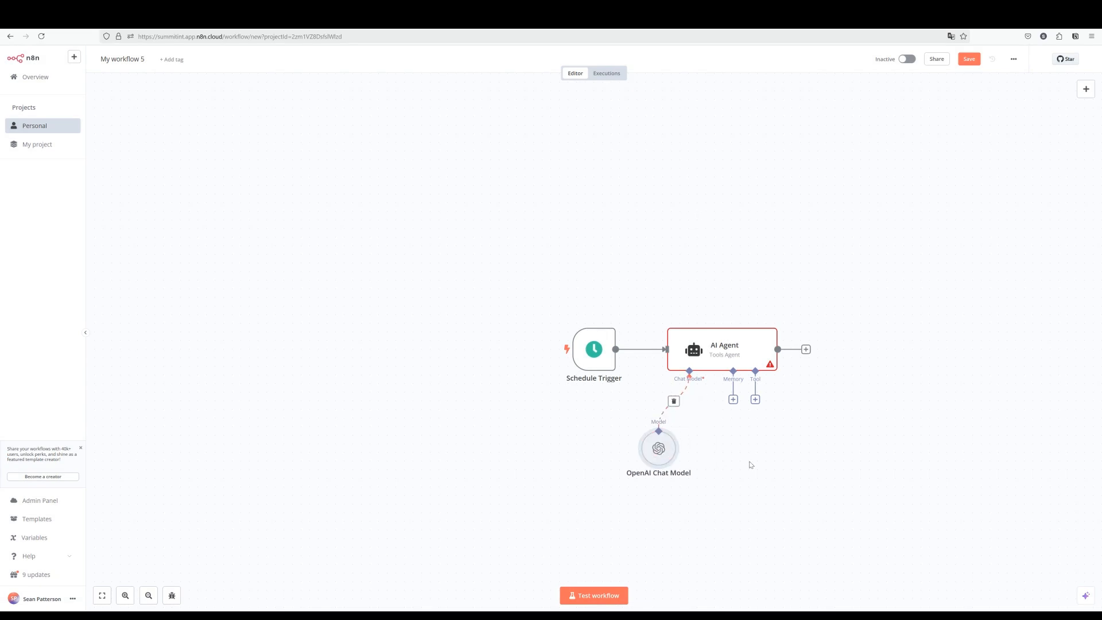
pyautogui.moveTo(752, 468); pyautogui.dragTo(632, 446)
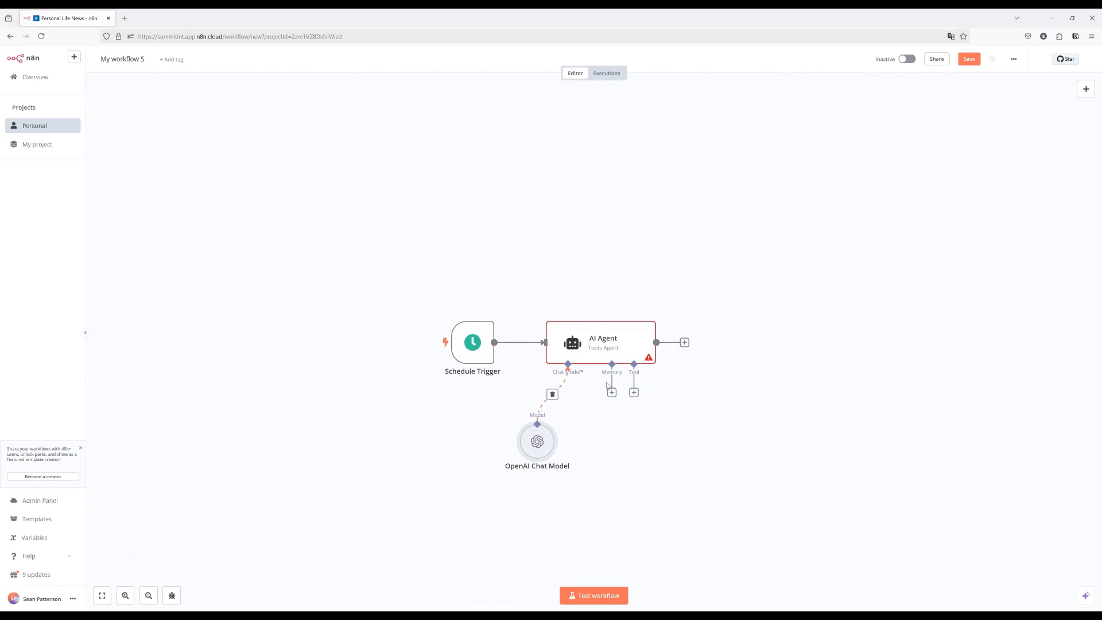
# Add a Gmail Tool to the AI Agent with a newly connected Google account credential.
pyautogui.click(634, 393)
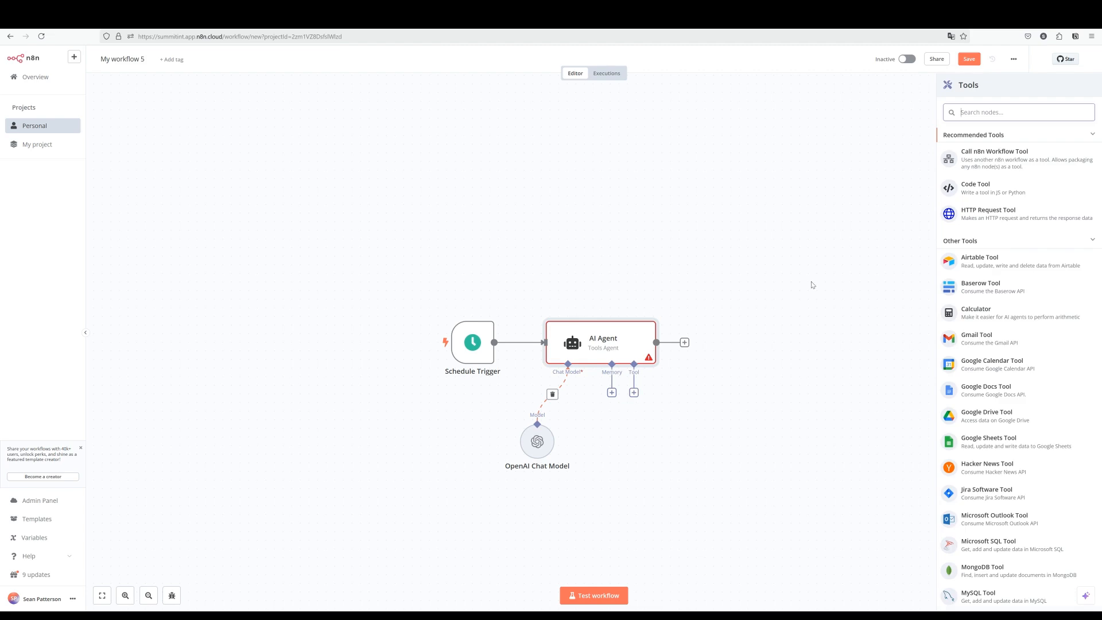
pyautogui.click(978, 338)
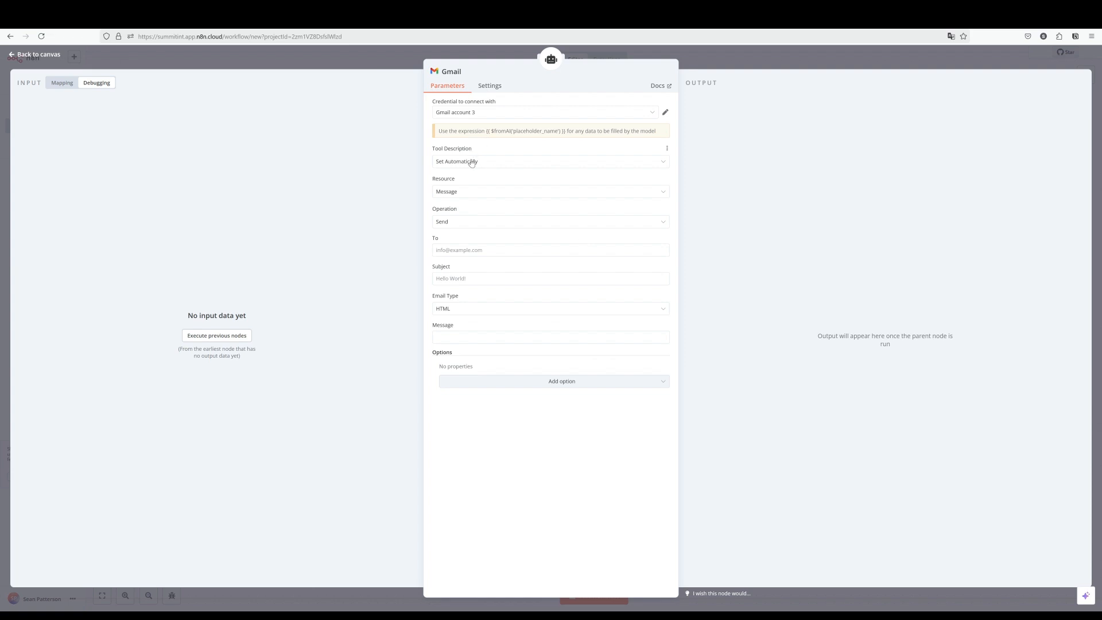
pyautogui.click(653, 112)
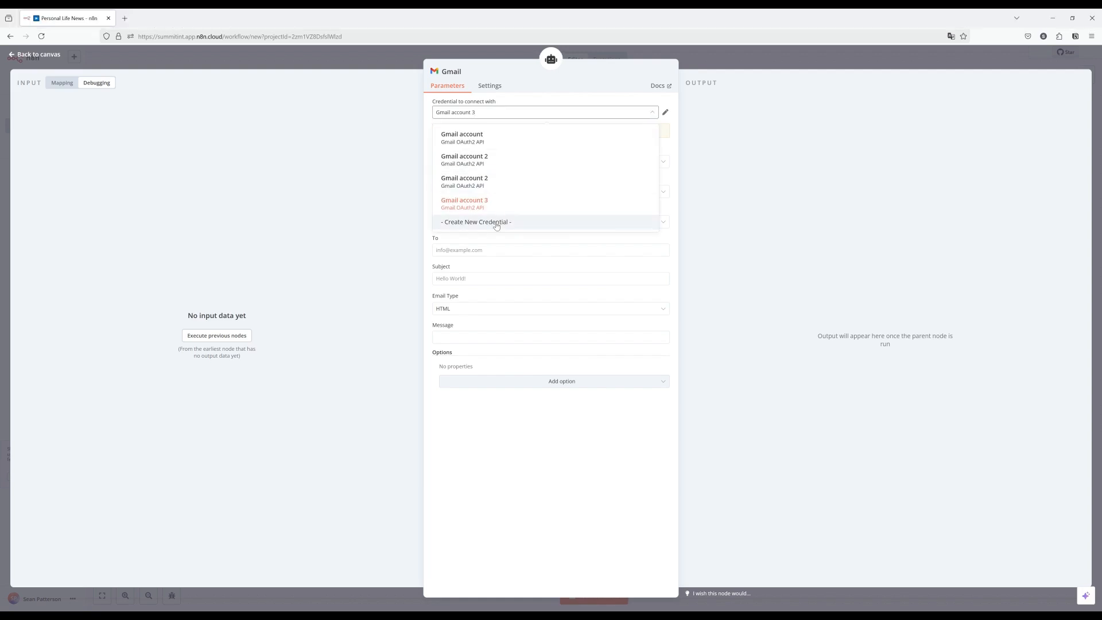
pyautogui.click(496, 224)
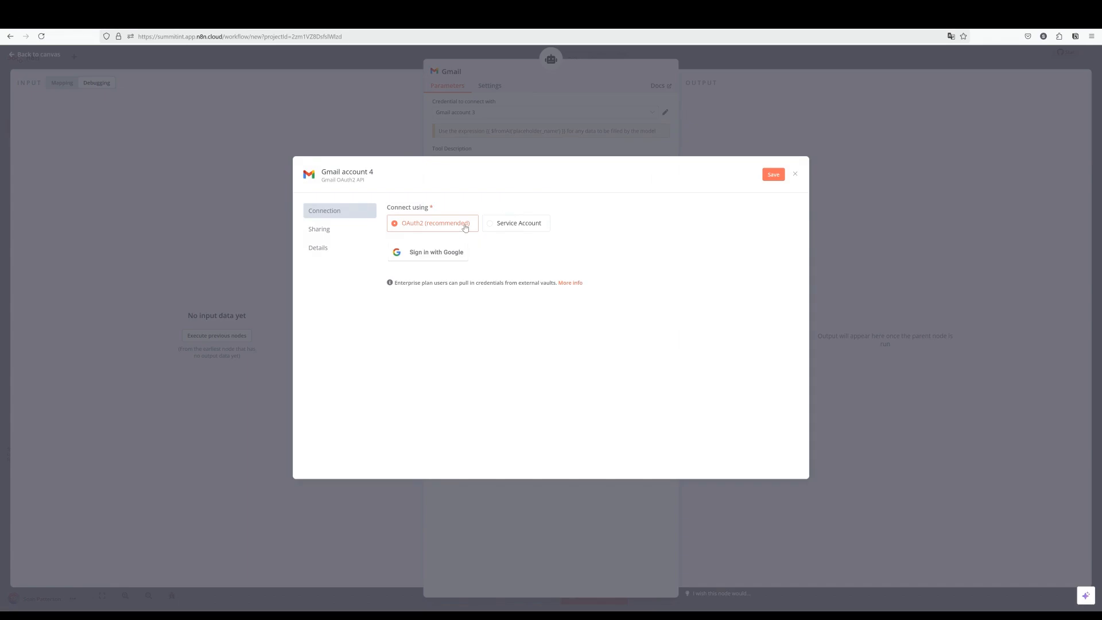
pyautogui.click(427, 257)
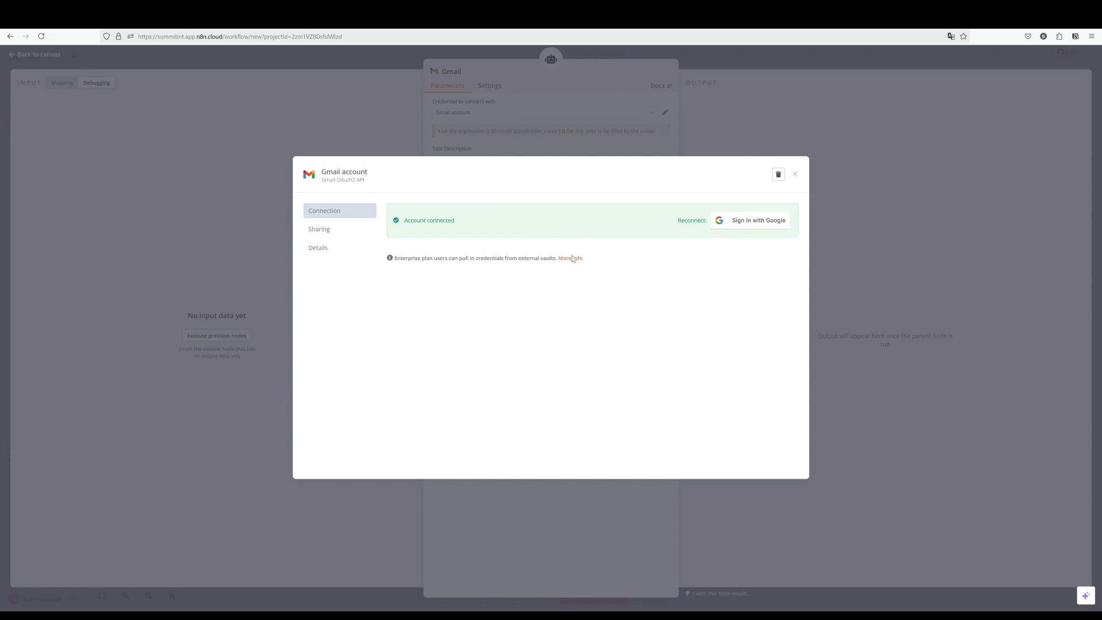
pyautogui.click(795, 174)
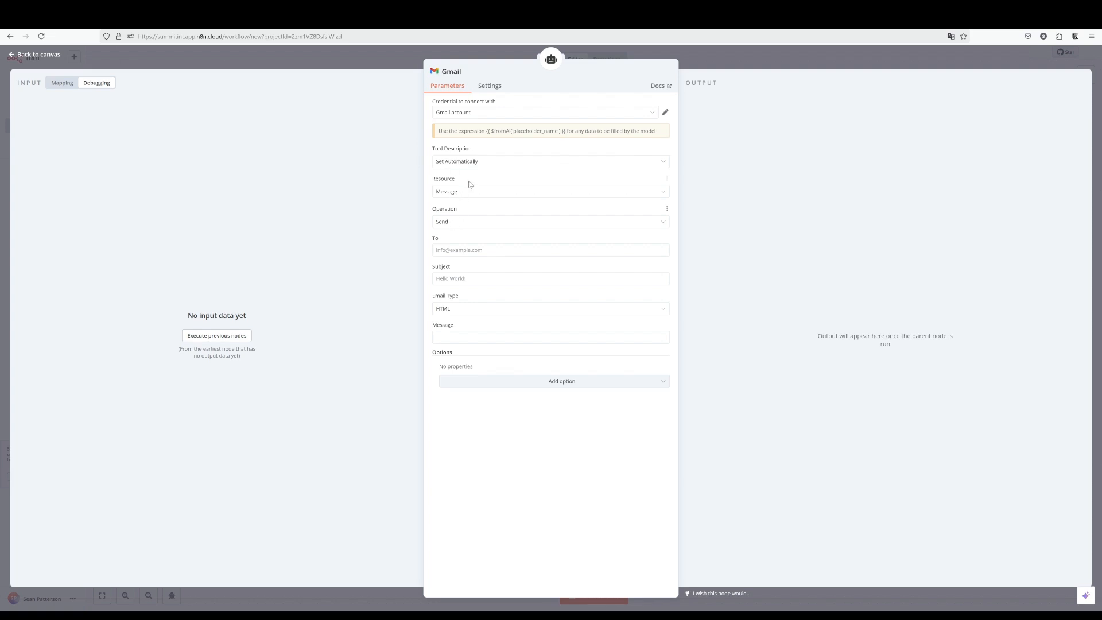
# Set the Gmail tool to Get Many messages, limit 50, with a Received After filter.
pyautogui.click(467, 222)
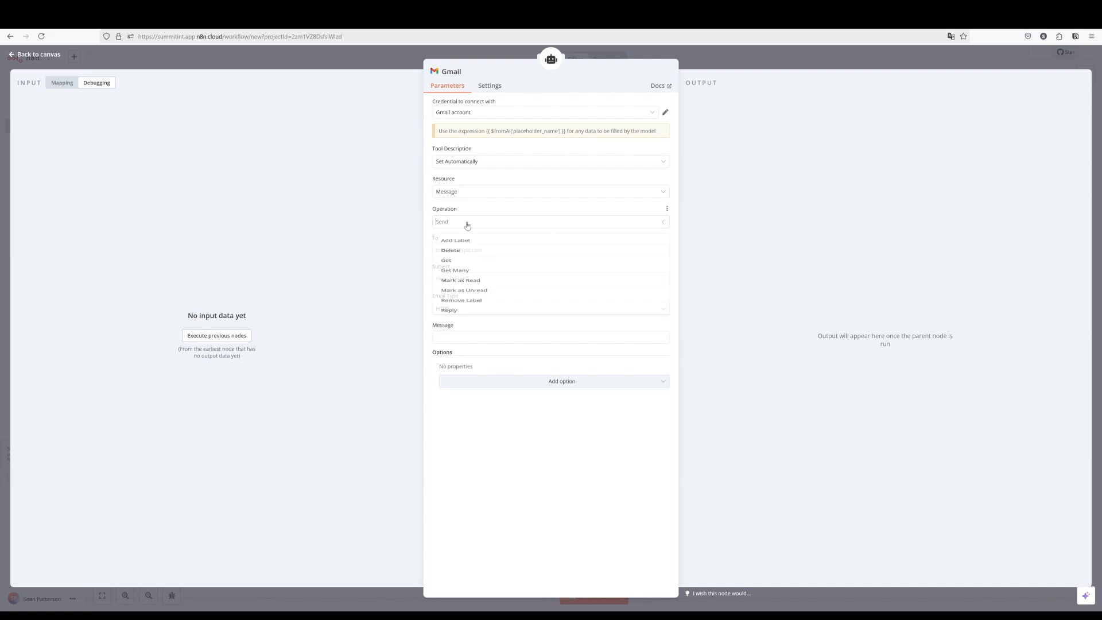
pyautogui.click(492, 273)
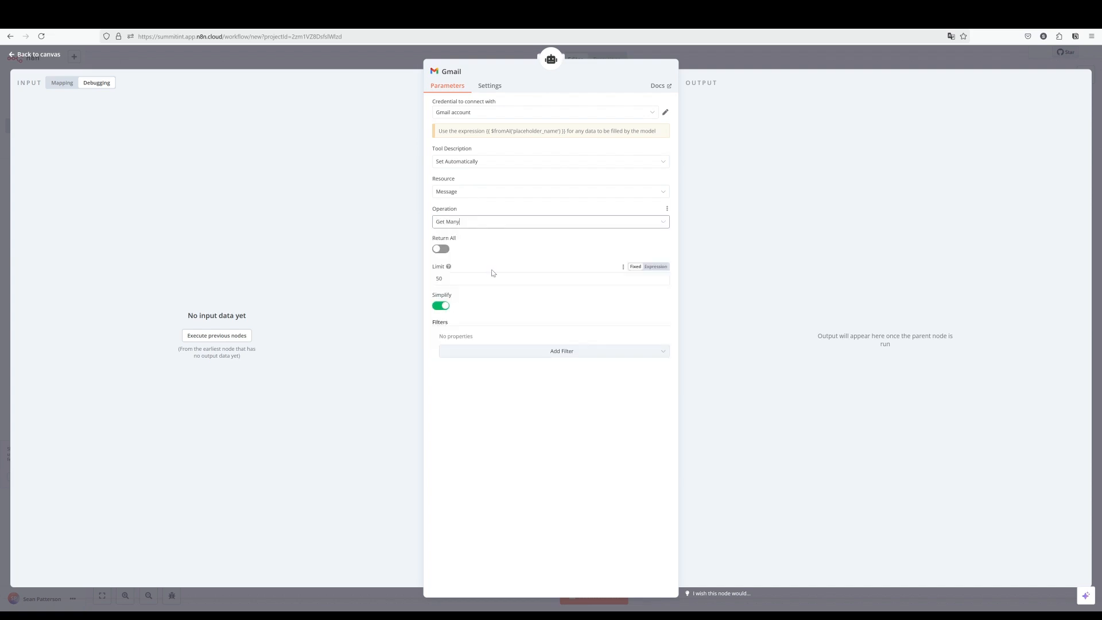
pyautogui.click(453, 278)
pyautogui.click(513, 353)
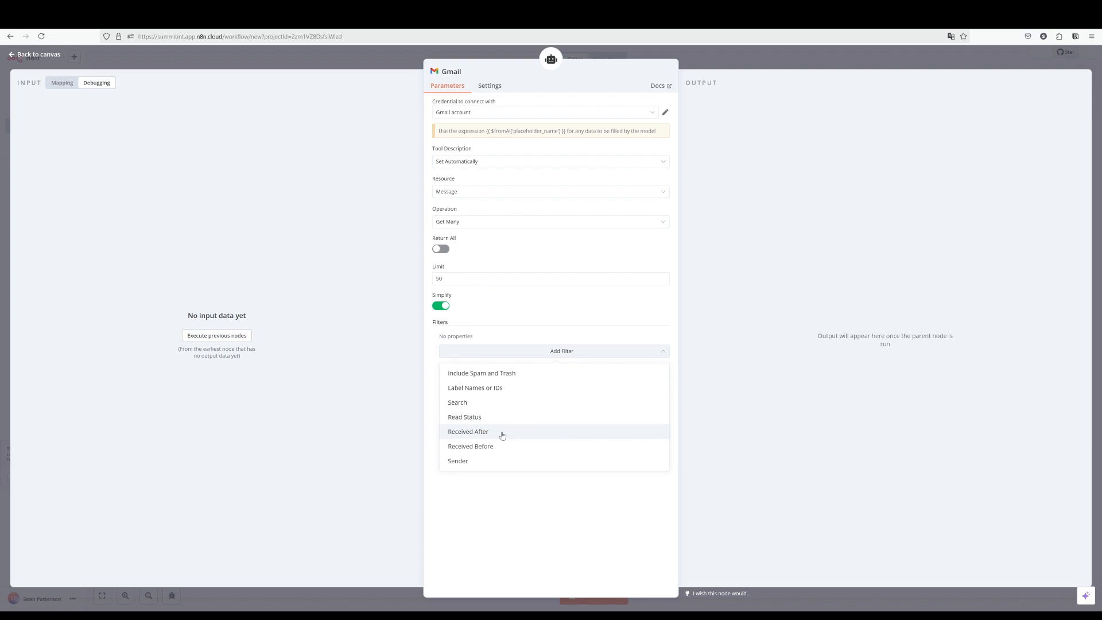
pyautogui.click(502, 436)
pyautogui.click(500, 349)
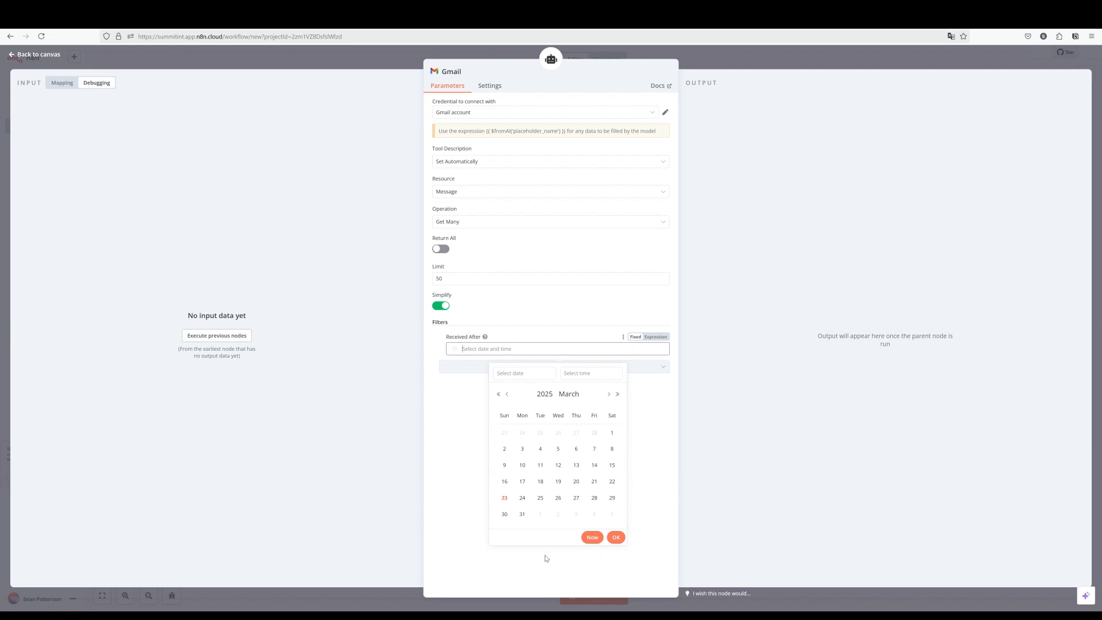
pyautogui.click(591, 537)
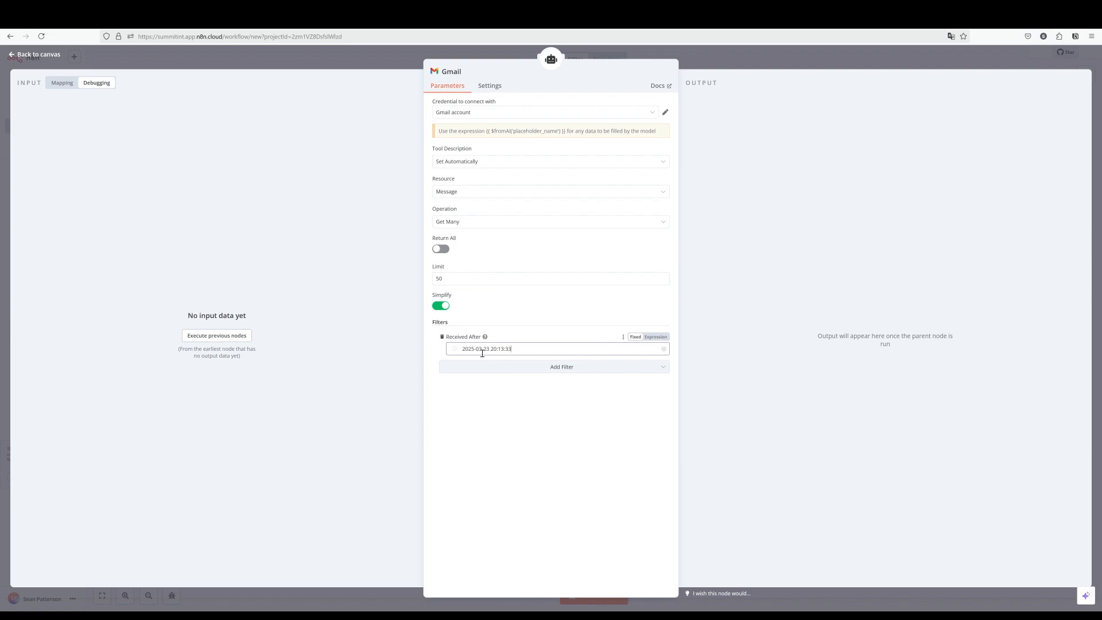
# Change Received After to the expression {{ $now.minus(1, 'days') }}.
pyautogui.click(657, 337)
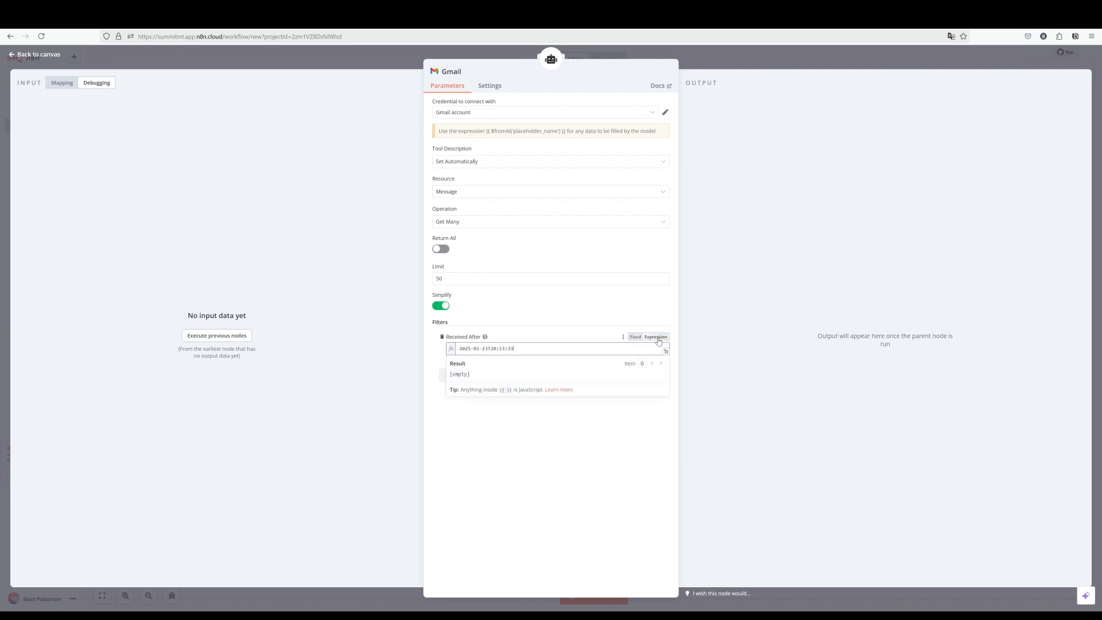
pyautogui.moveTo(517, 348); pyautogui.dragTo(427, 351)
pyautogui.press('BackSpace')
pyautogui.write('{{')
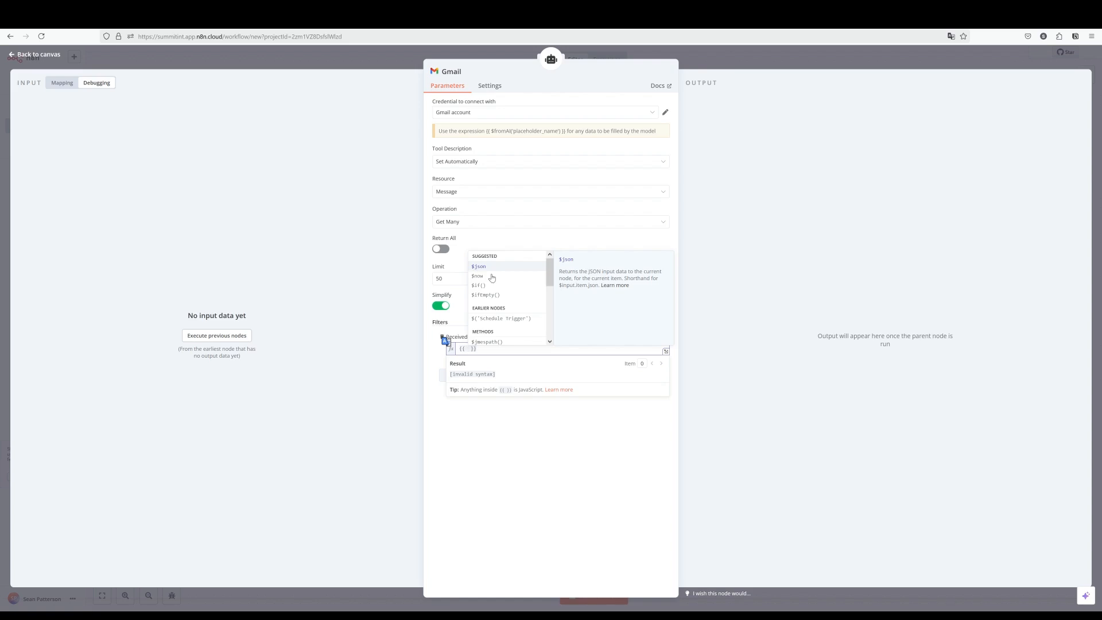
pyautogui.click(478, 277)
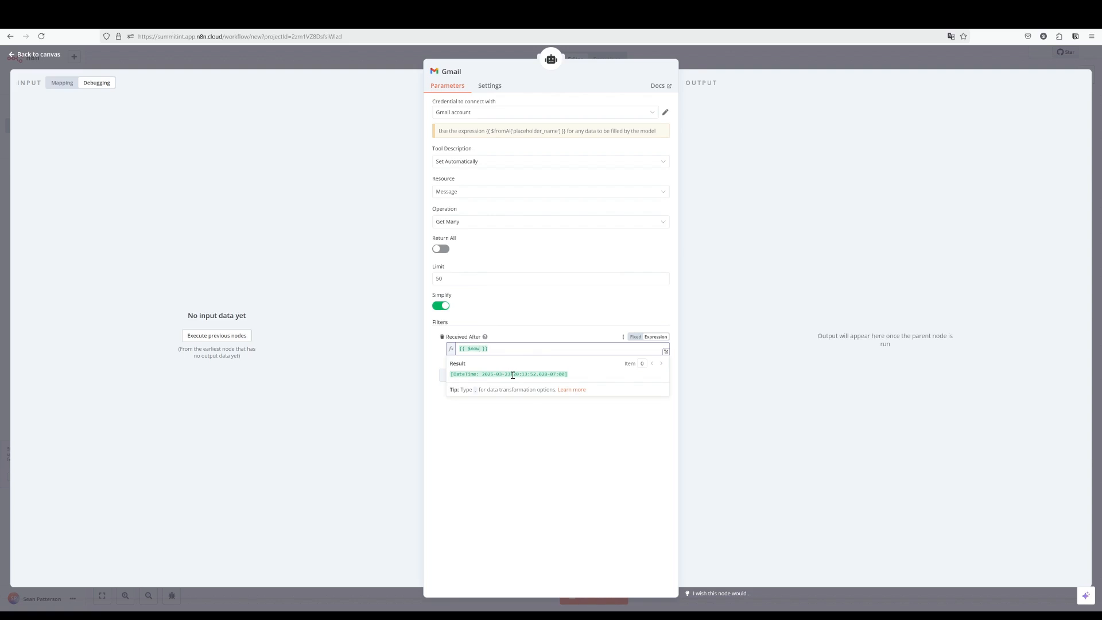
pyautogui.write('.')
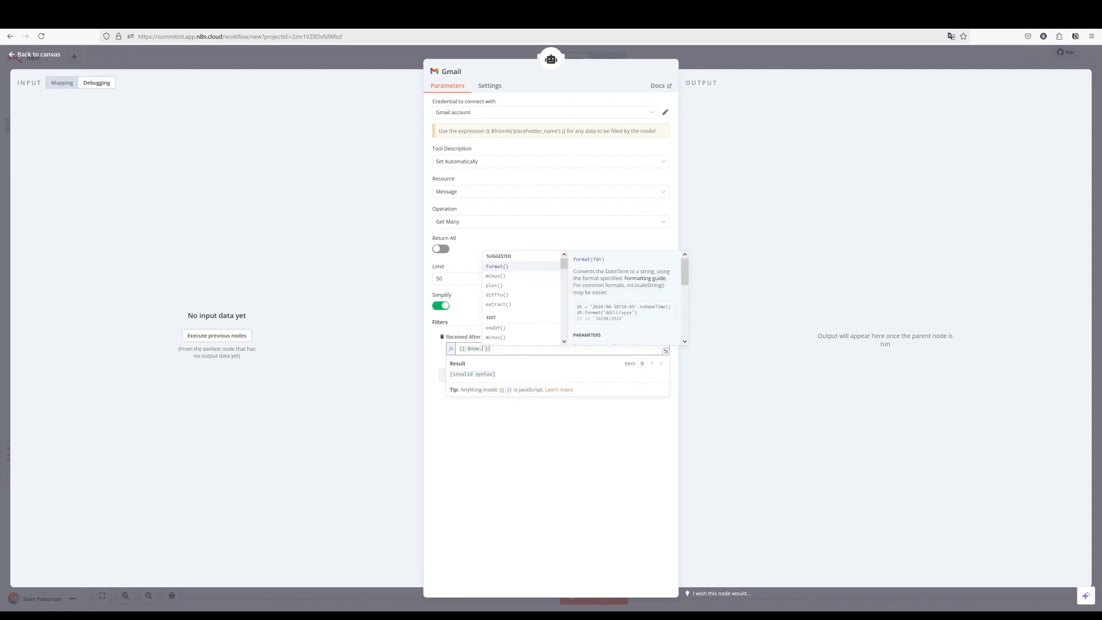
pyautogui.write('minus()')
pyautogui.press('Tab')
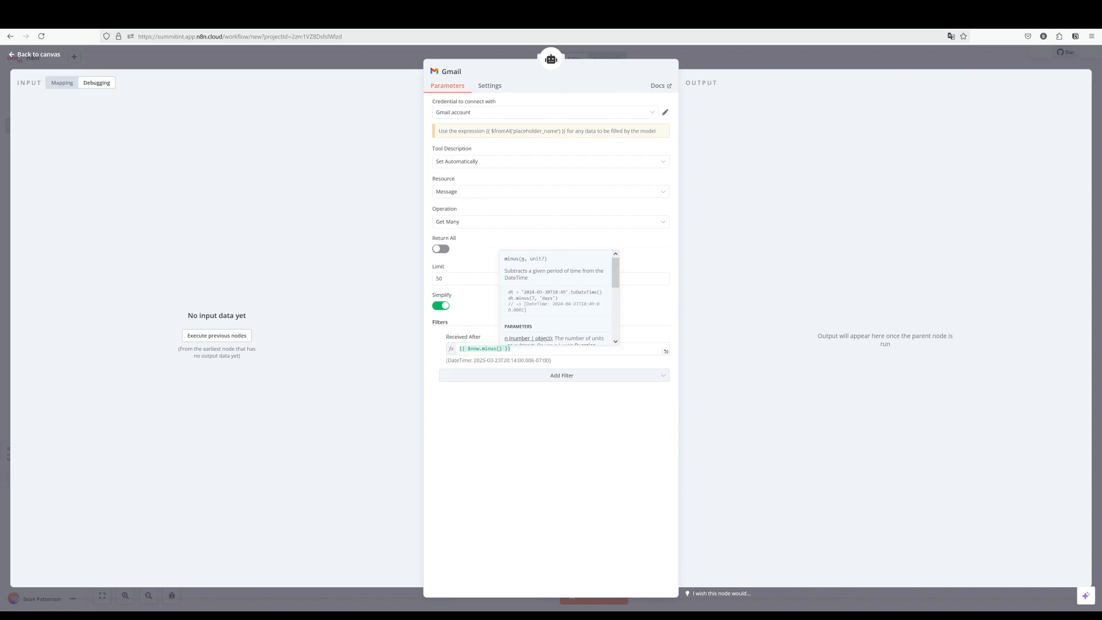
pyautogui.write("1, 'days'")
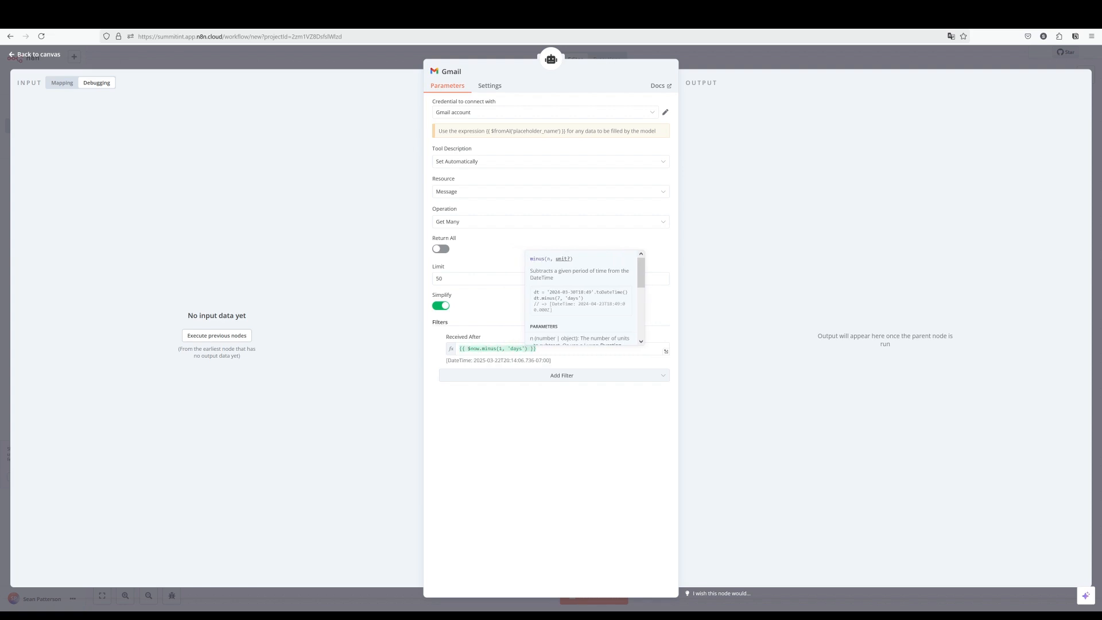
pyautogui.click(537, 349)
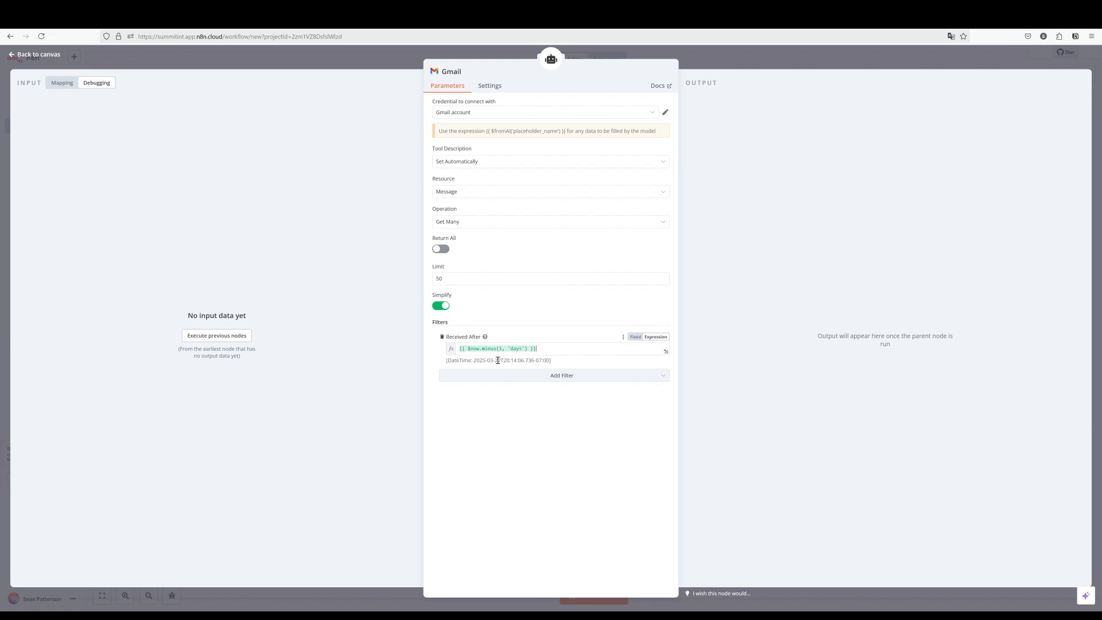
pyautogui.press('Escape')
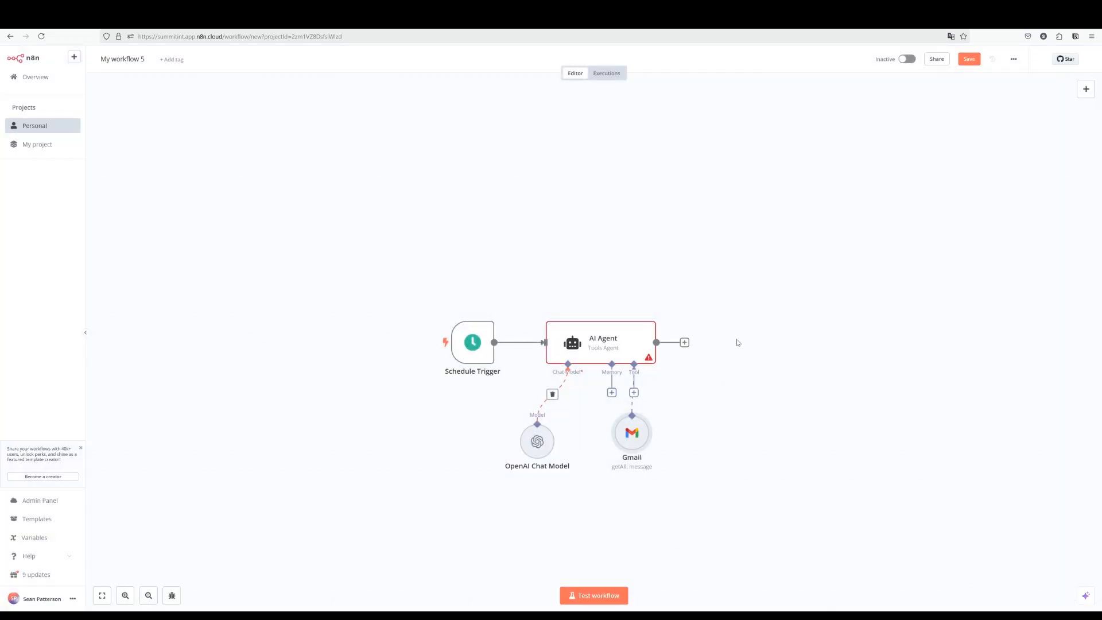
# Move the first Gmail node aside and add a second Gmail Tool to the agent.
pyautogui.moveTo(633, 431); pyautogui.dragTo(607, 456)
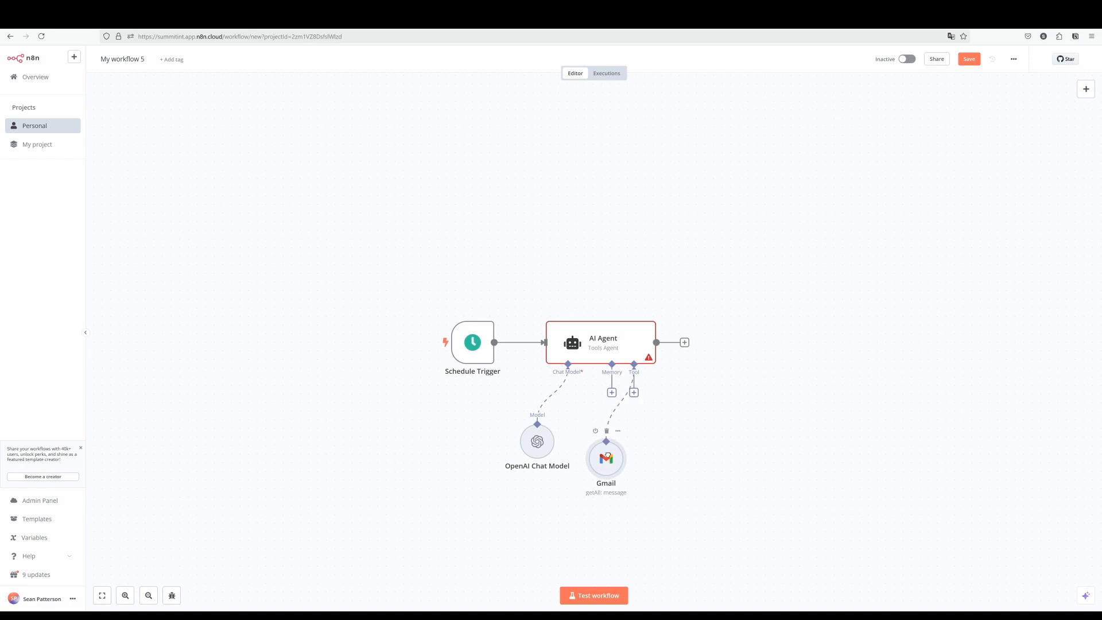
pyautogui.click(633, 392)
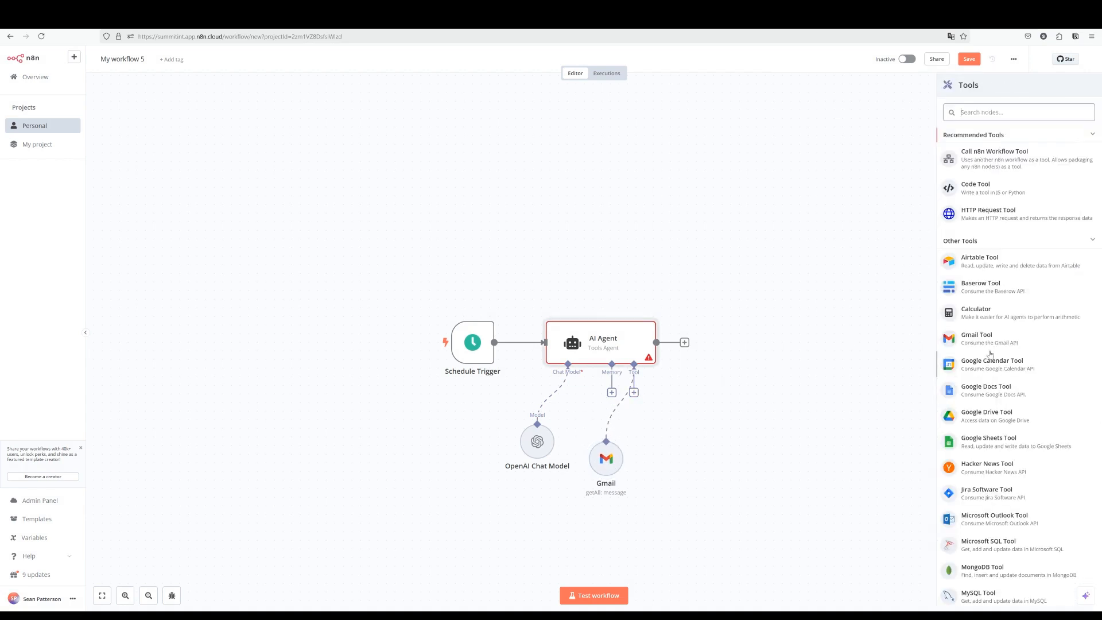
pyautogui.press('Return')
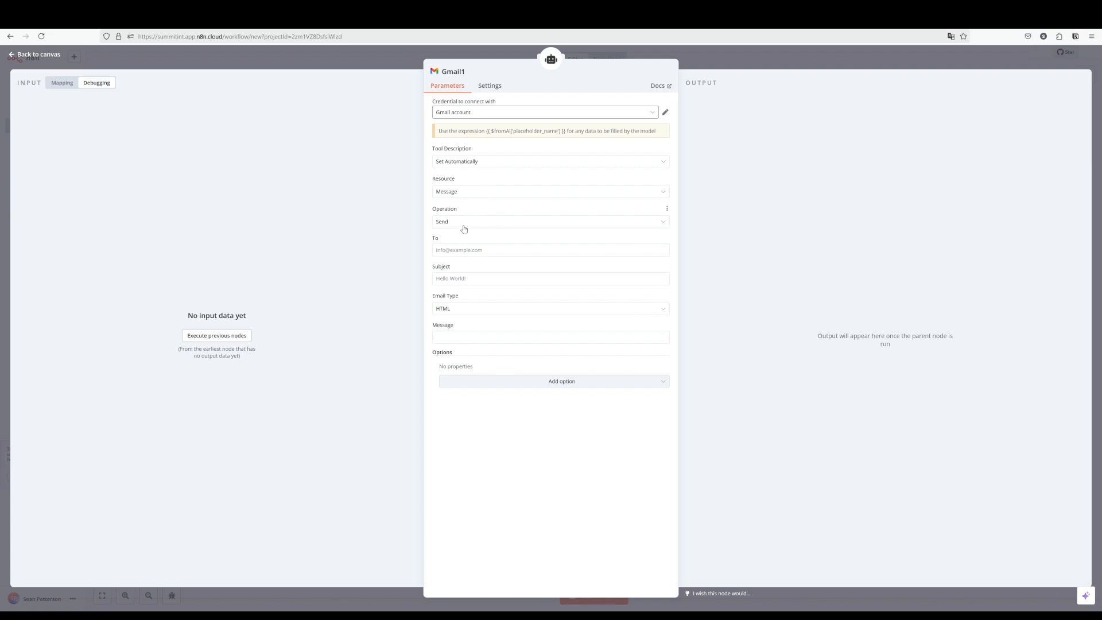
# Fill in the recipient's e-mail address and the subject 'Personal Email Summary'.
pyautogui.click(457, 251)
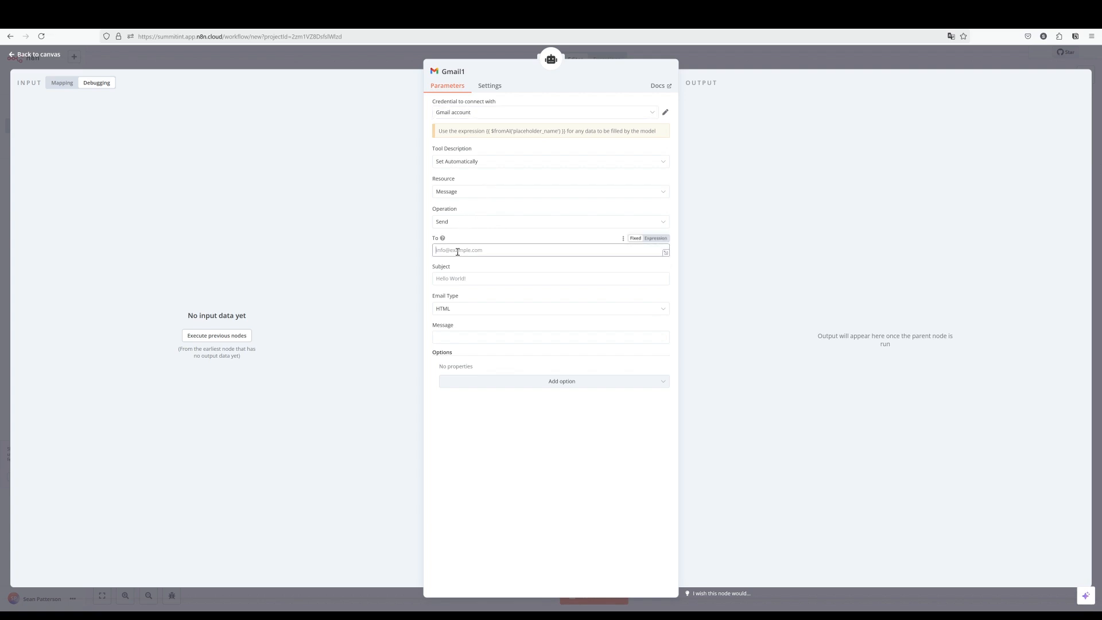
pyautogui.click(505, 275)
pyautogui.click(516, 251)
pyautogui.click(481, 281)
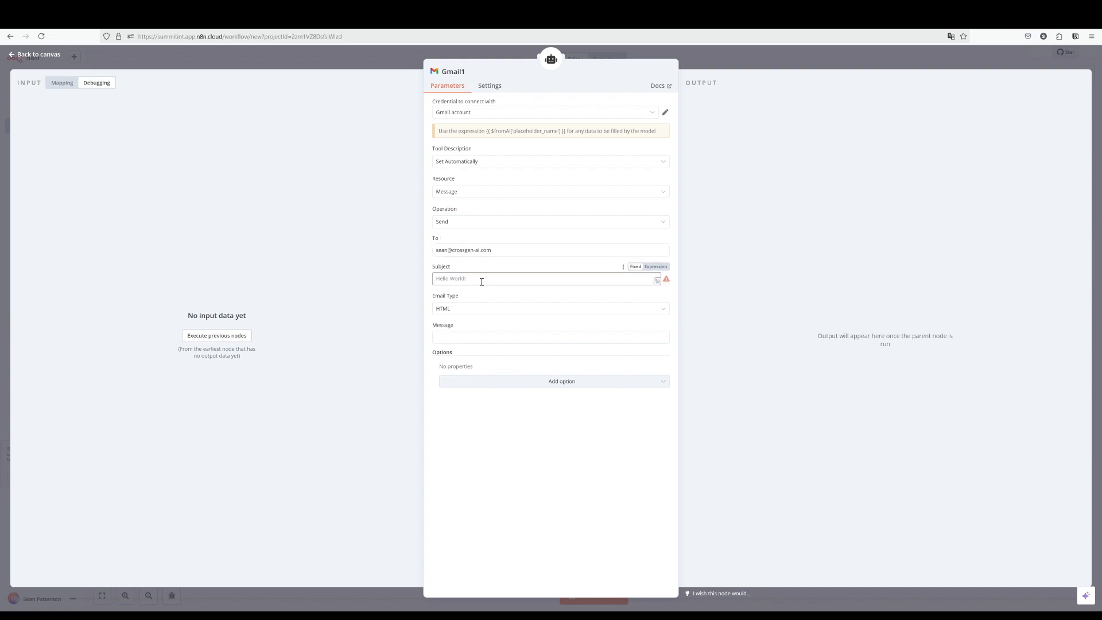
pyautogui.write('Personal Email Summary')
# Paste the suggested $fromAI expression into the message body and start replacing its key.
pyautogui.click(448, 334)
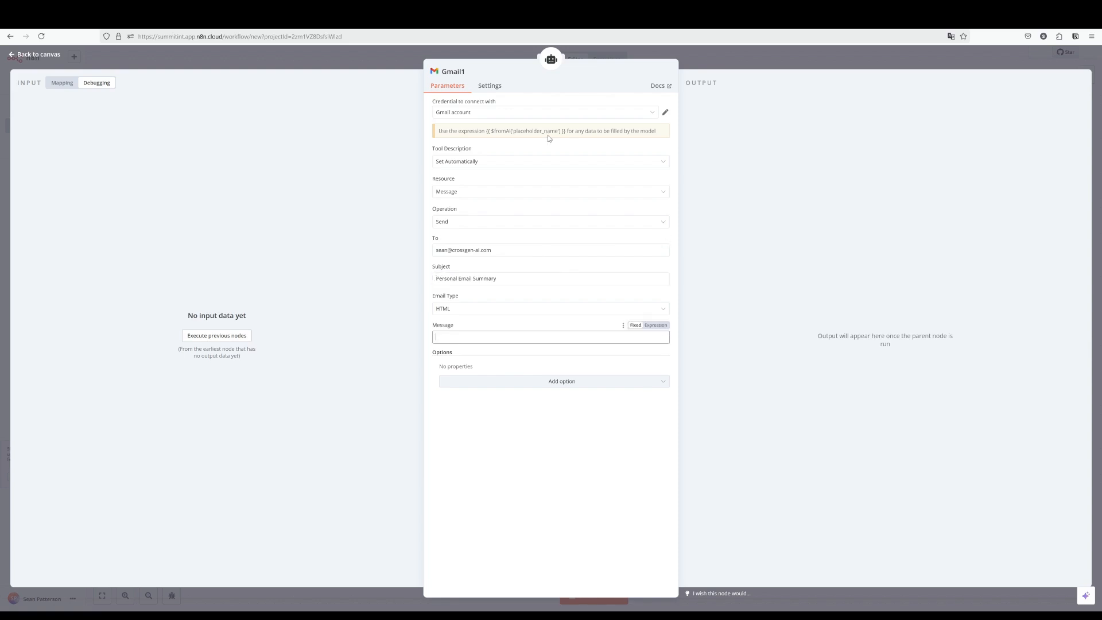
pyautogui.moveTo(566, 130); pyautogui.dragTo(486, 131)
pyautogui.hotkey('ctrl', 'c')
pyautogui.click(475, 337)
pyautogui.hotkey('ctrl', 'v')
pyautogui.moveTo(466, 337); pyautogui.dragTo(508, 338)
pyautogui.press('BackSpace')
pyautogui.press('BackSpace')
pyautogui.write('e-mail')
pyautogui.write('i')
pyautogui.write('_of')
pyautogui.write('boy')
pyautogui.write('y')
pyautogui.write(',')
# Complete the message as {{ $fromAI('e-mail_body','e-mail body to send with summary') }} and close Gmail1.
pyautogui.click(660, 330)
pyautogui.click(517, 335)
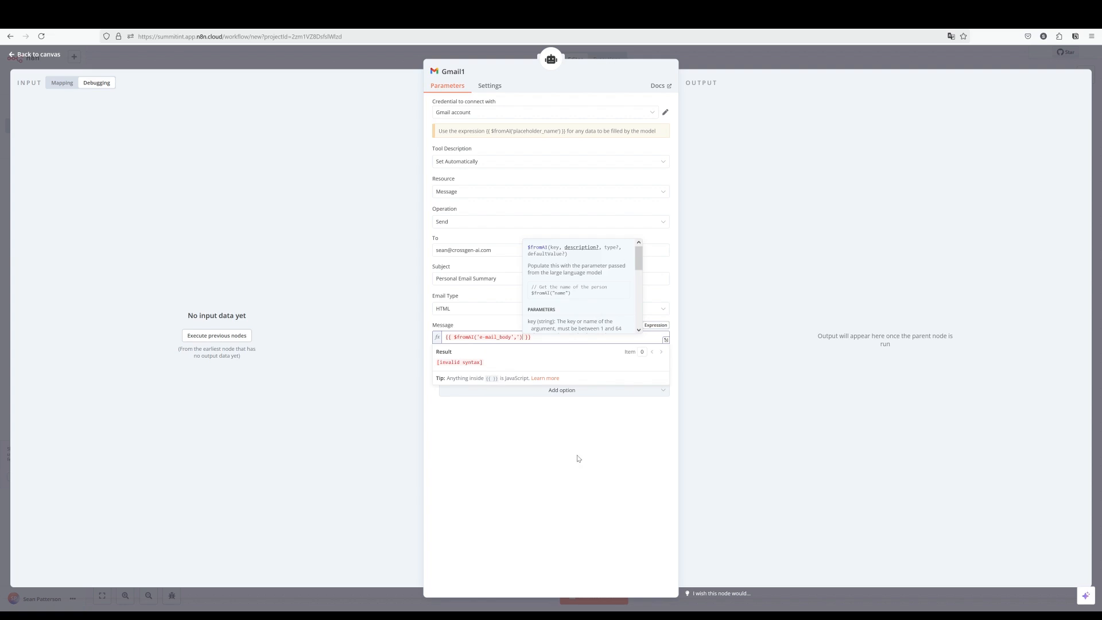
pyautogui.click(579, 459)
pyautogui.click(556, 340)
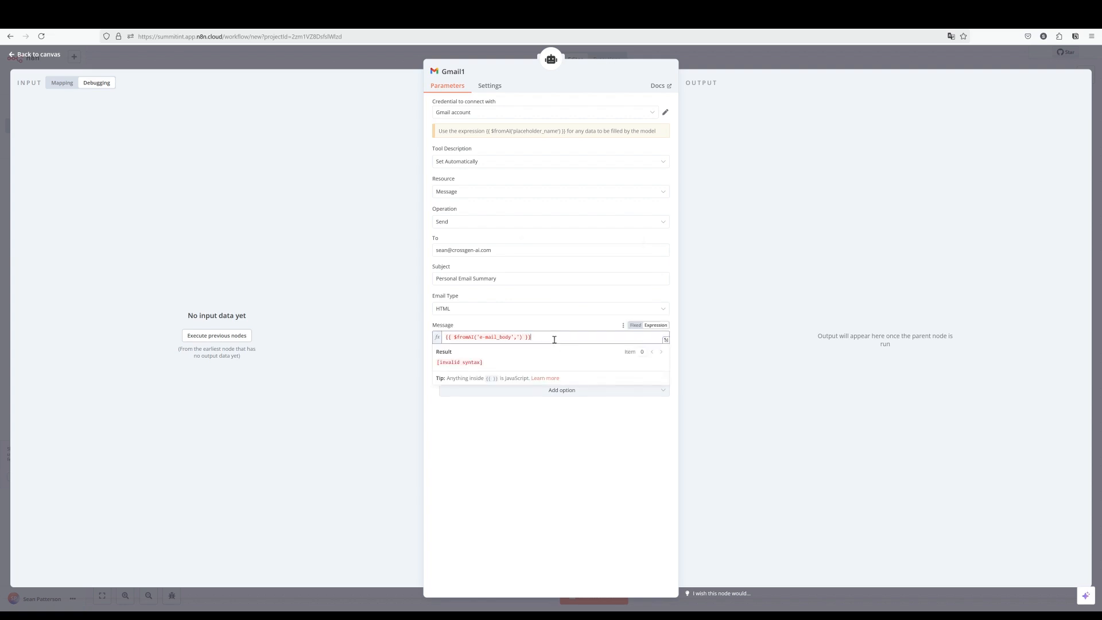
pyautogui.press('Left')
pyautogui.press('Left')
pyautogui.press('Left')
pyautogui.press('Left')
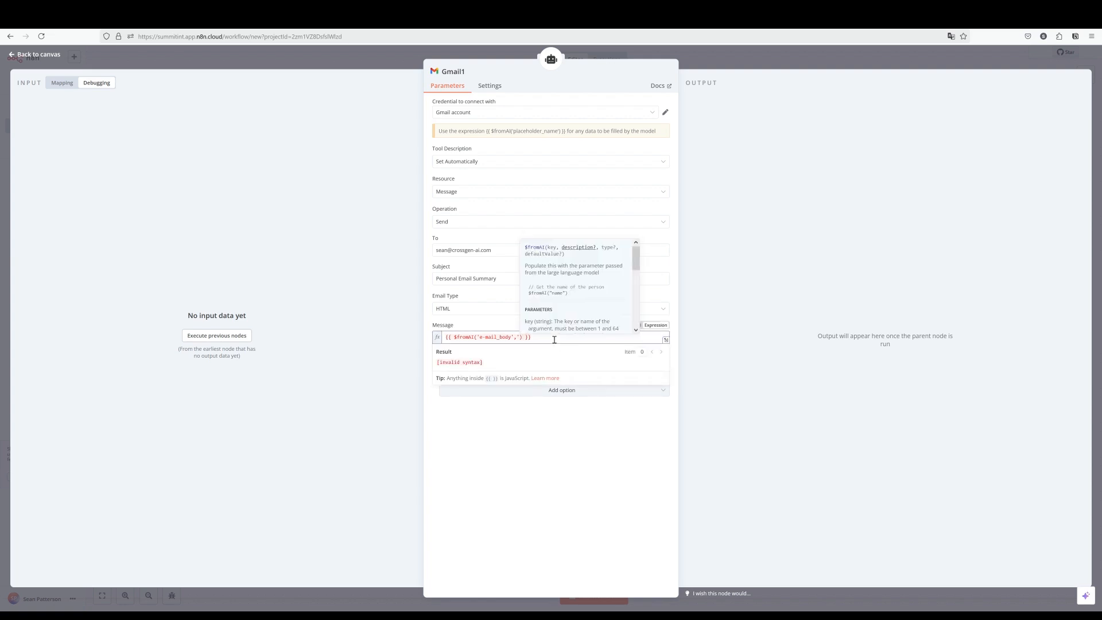
pyautogui.write("'")
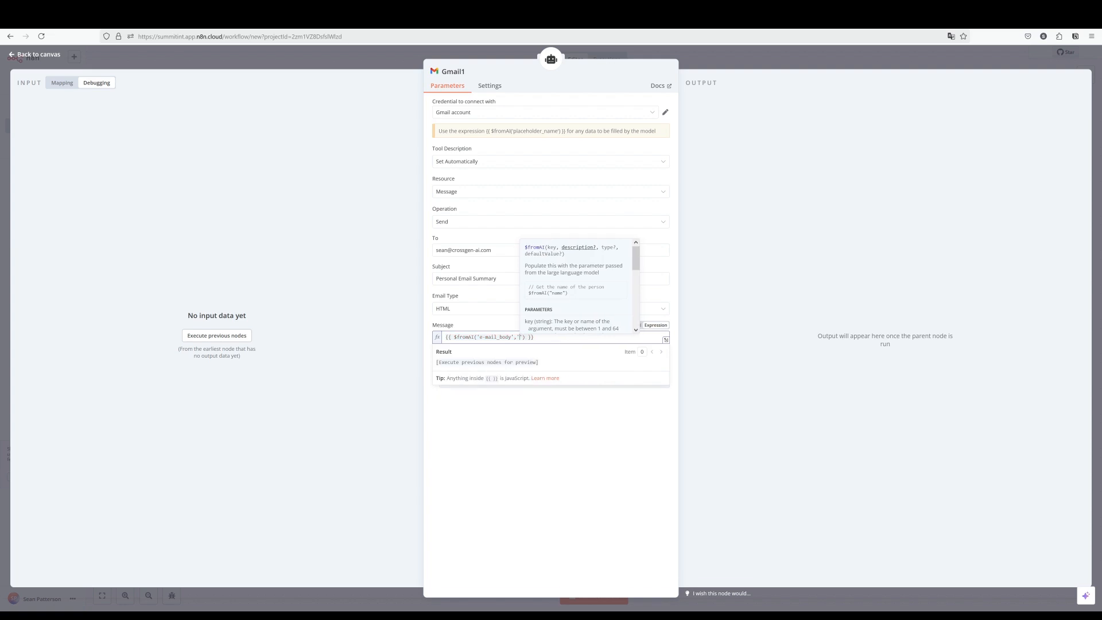
pyautogui.write('e')
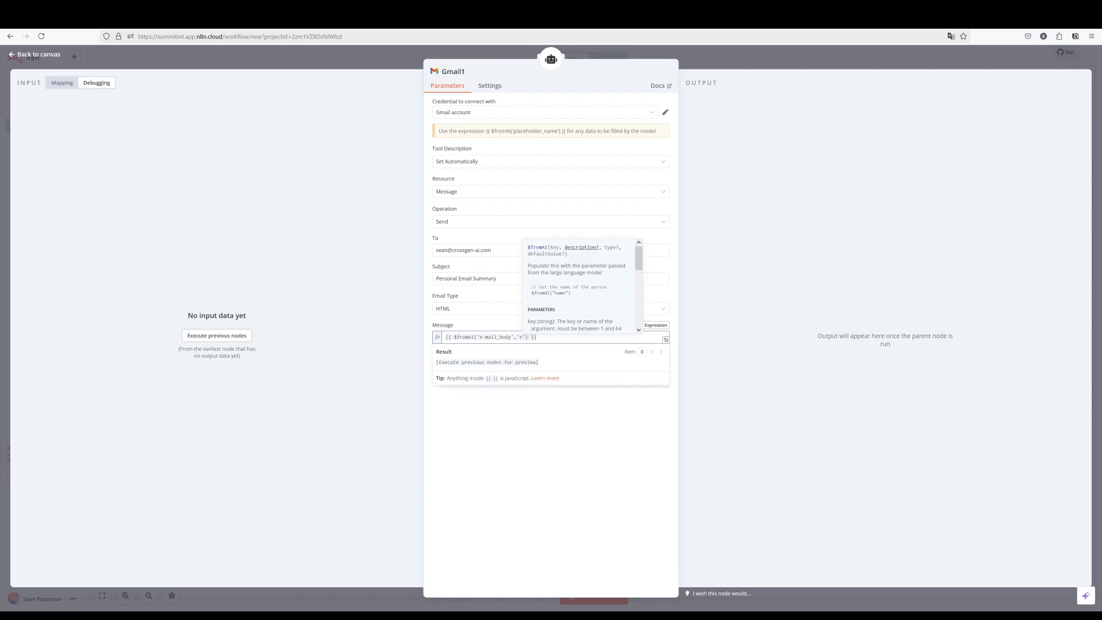
pyautogui.write('-mail body ')
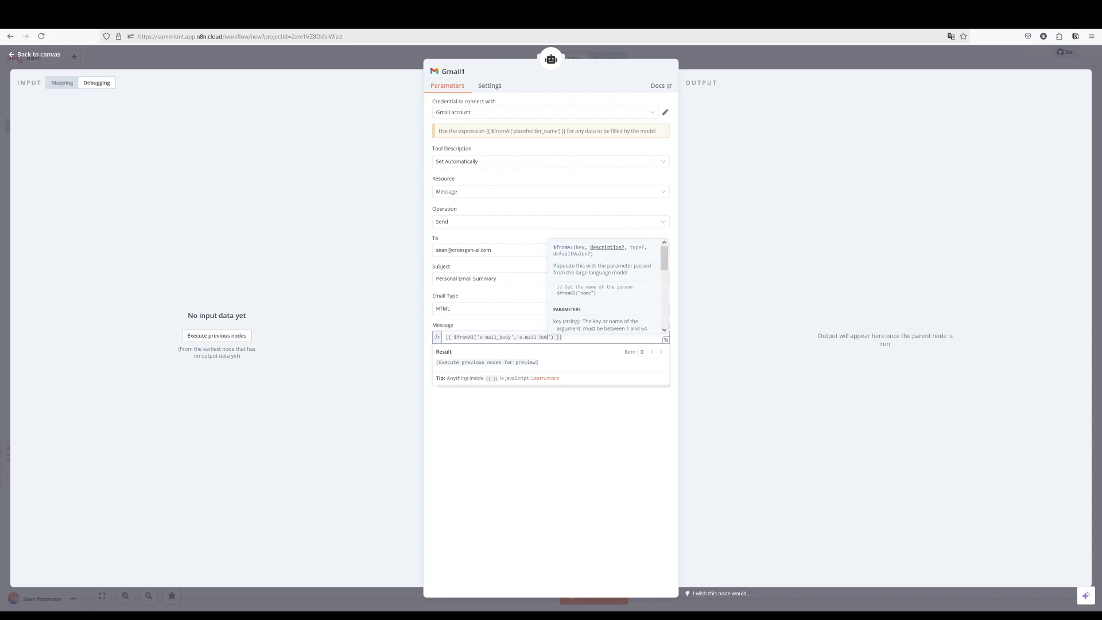
pyautogui.write('to send')
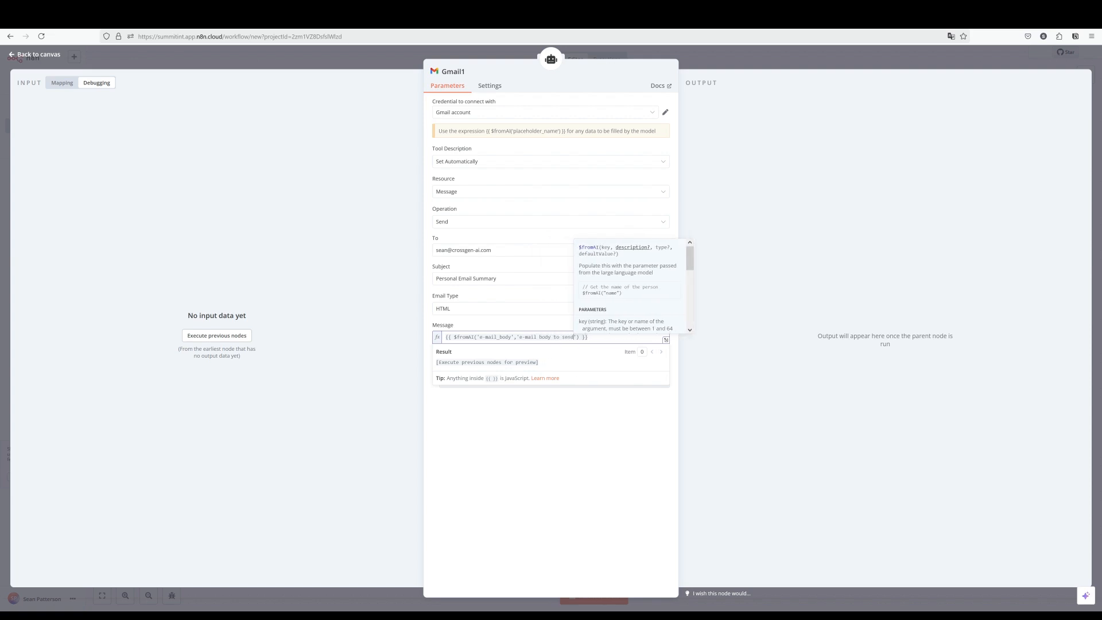
pyautogui.write(' with summary')
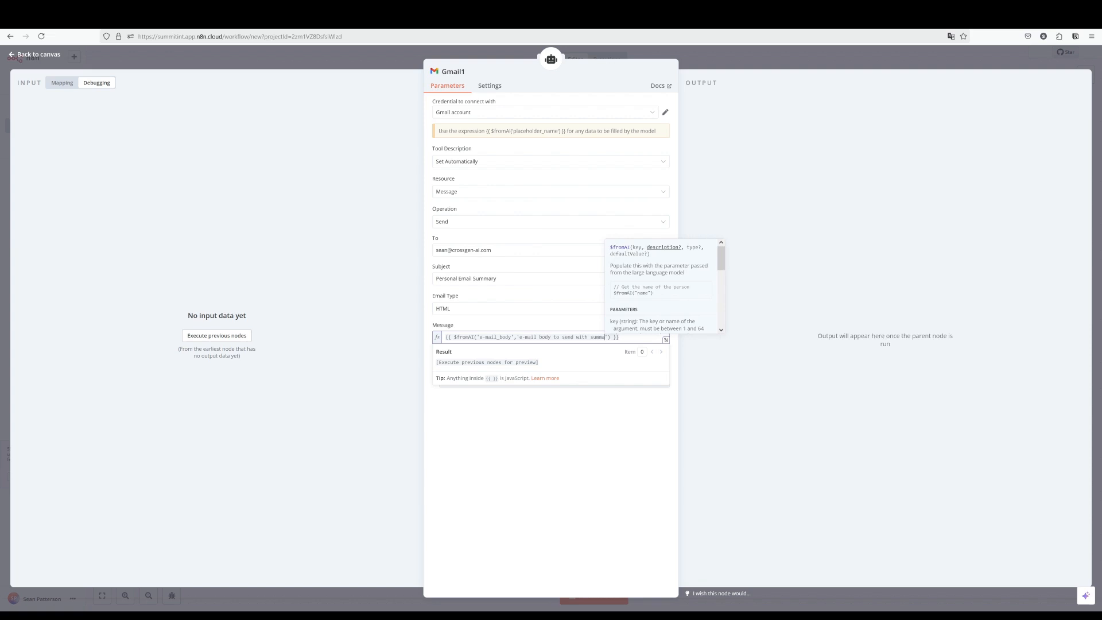
pyautogui.click(699, 346)
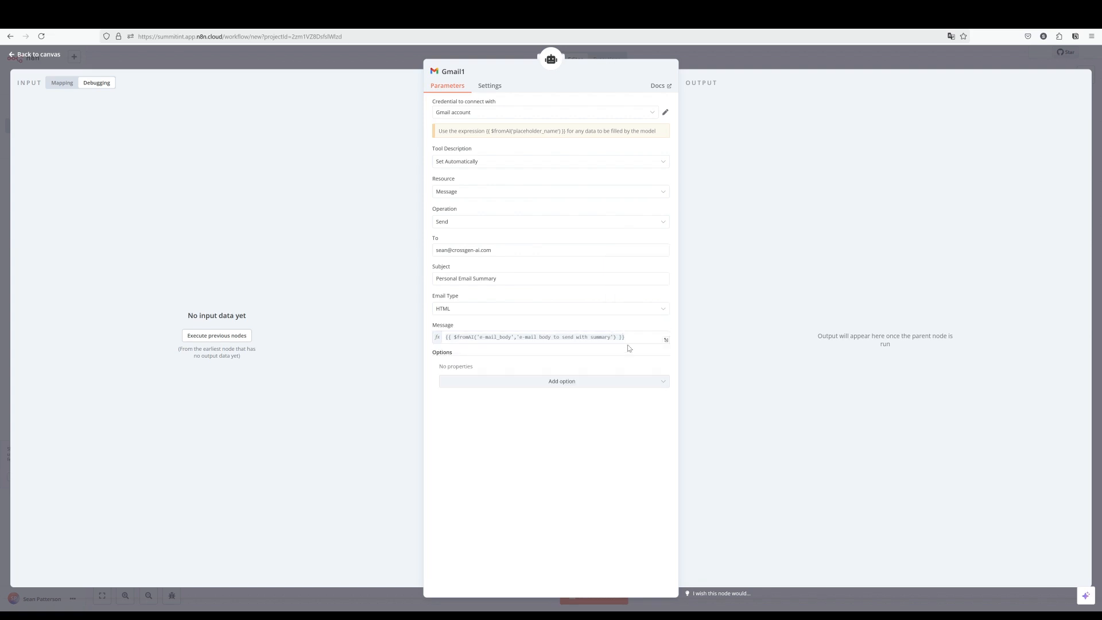
pyautogui.moveTo(629, 338); pyautogui.dragTo(395, 341)
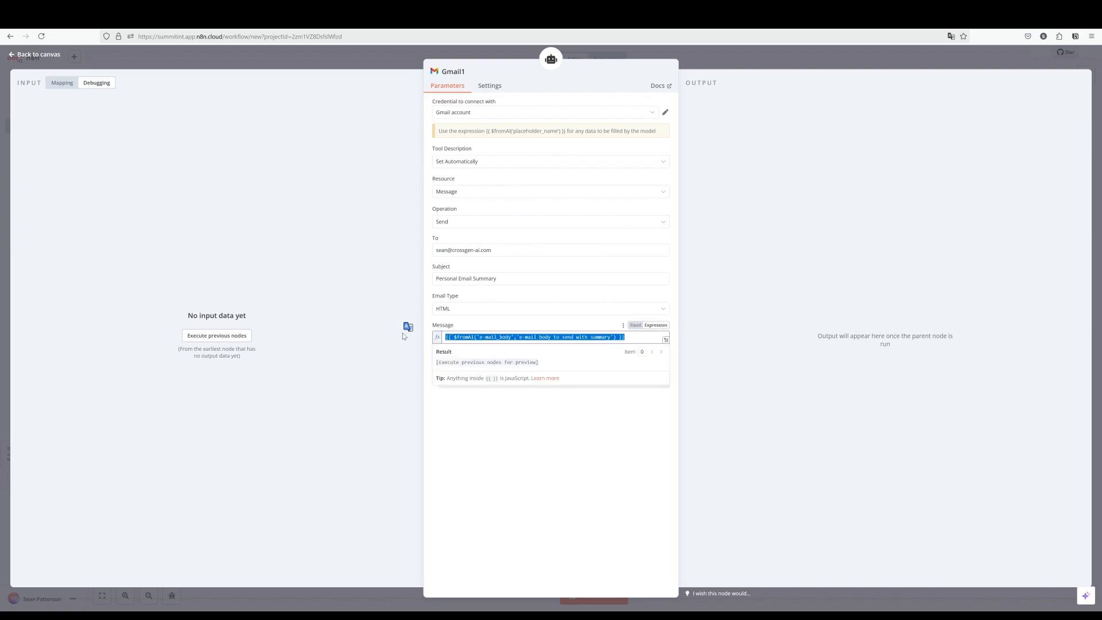
pyautogui.click(523, 280)
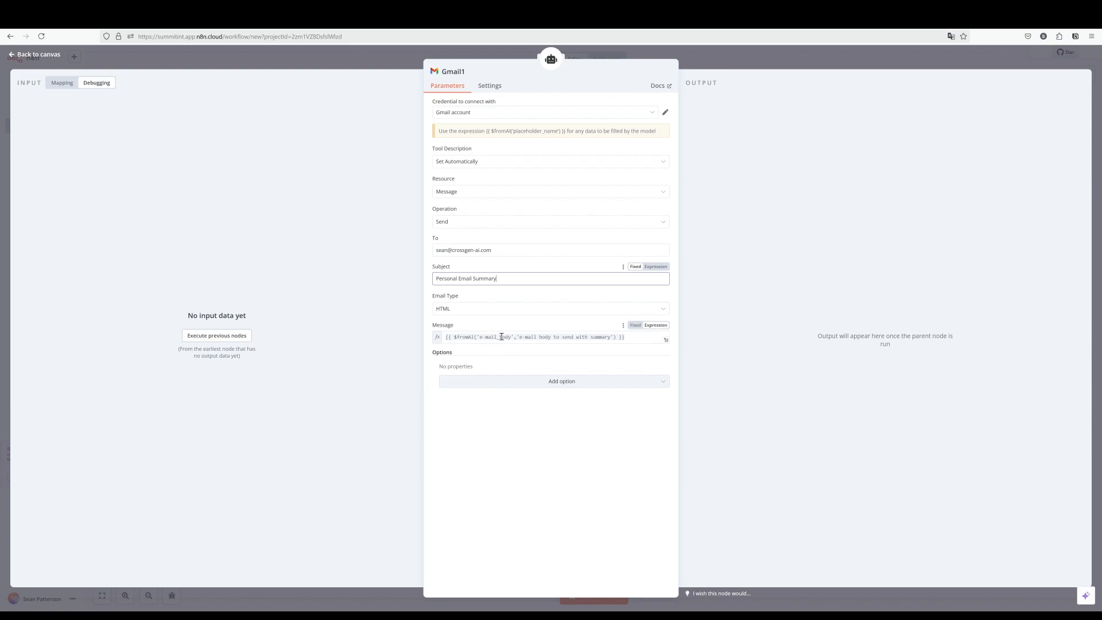
pyautogui.moveTo(509, 337)
pyautogui.mouseDown()
pyautogui.moveTo(488, 338)
pyautogui.moveTo(510, 340)
pyautogui.mouseUp()
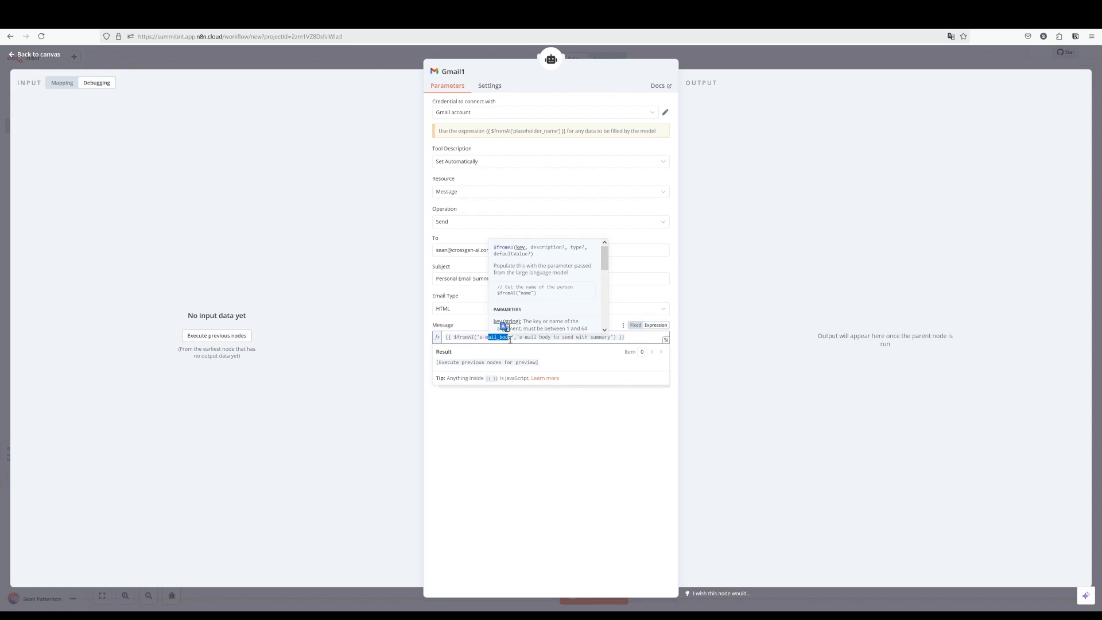
pyautogui.click(510, 339)
pyautogui.click(522, 337)
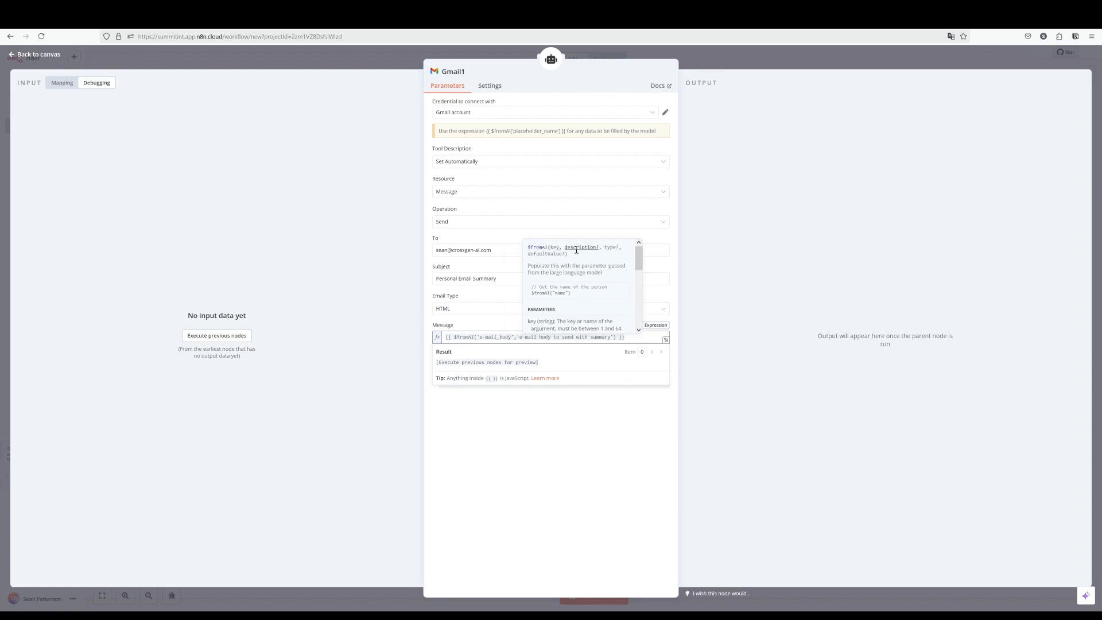
pyautogui.press('Escape')
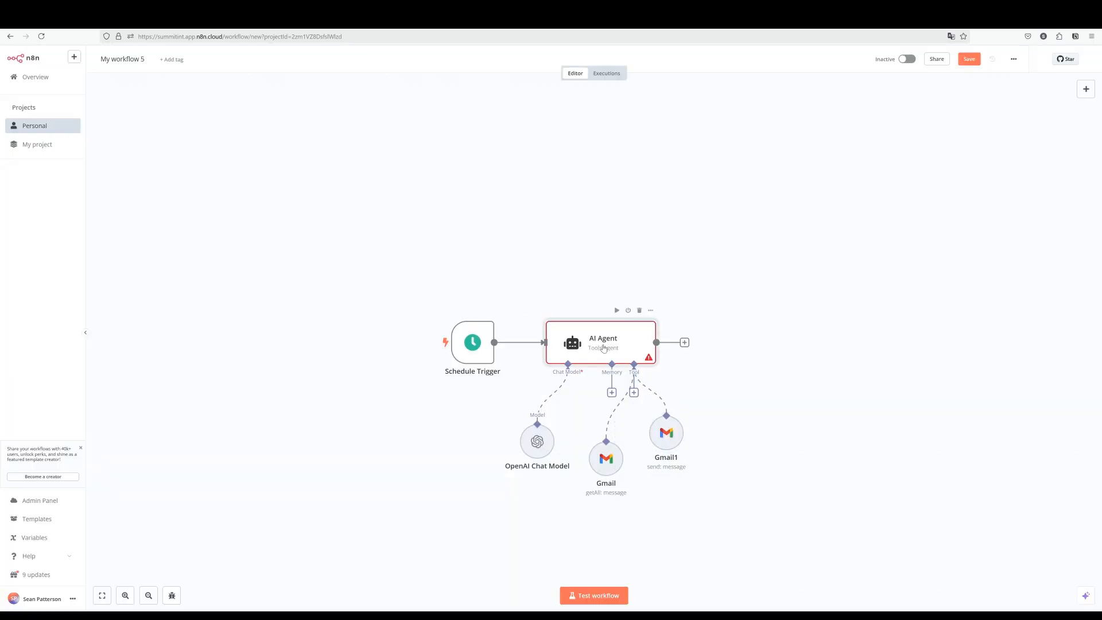
# Describe to ChatGPT a daily n8n AI Agent that checks email using Gmail tools.
pyautogui.doubleClick(604, 350)
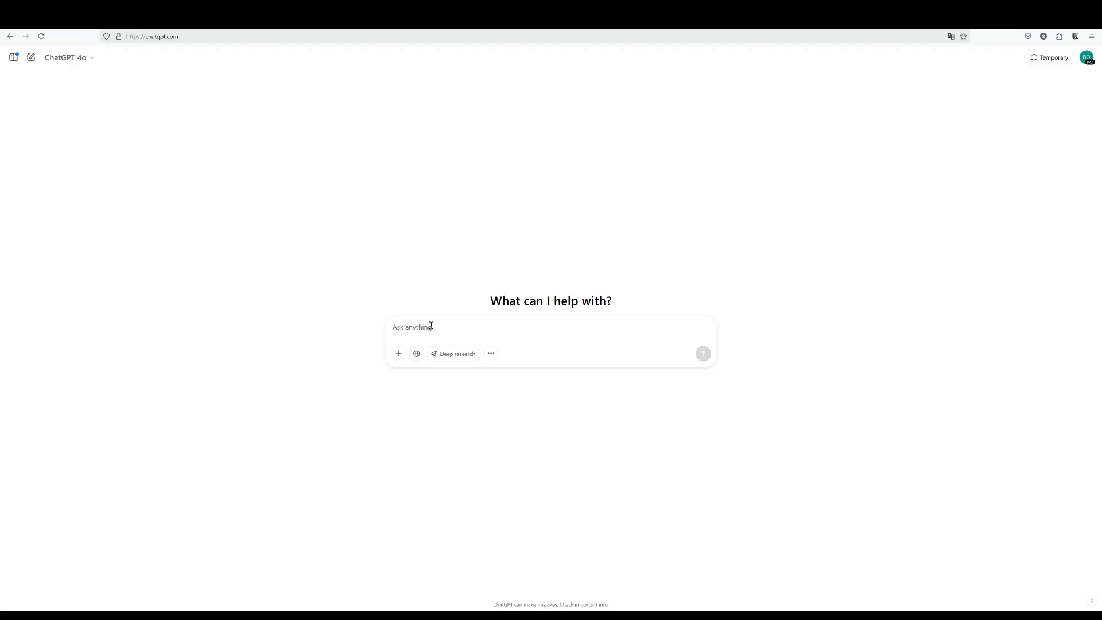
pyautogui.write('I wnat')
pyautogui.press('BackSpace')
pyautogui.press('BackSpace')
pyautogui.press('BackSpace')
pyautogui.write('an to check my email onece a')
pyautogui.press('BackSpace')
pyautogui.press('BackSpace')
pyautogui.write('day with an n8n workflow AI Agent. I need to make a prompt that uses gmail tools to get my emails in teh last 24 hours and to priorize them by things i say are inpmroant (give me a place to list these items).  Then summarize the findings into a email that then sends to my via another gamil tool.  For things that are not on the imporant category, then puyt them into a table format in at the bottom.')
# Ask ChatGPT for the prompt and copy the generated email-summary prompt.
pyautogui.hotkey('shift', 'Return')
pyautogui.hotkey('shift', 'Return')
pyautogui.write('Give me a prompt for this')
pyautogui.press('Return')
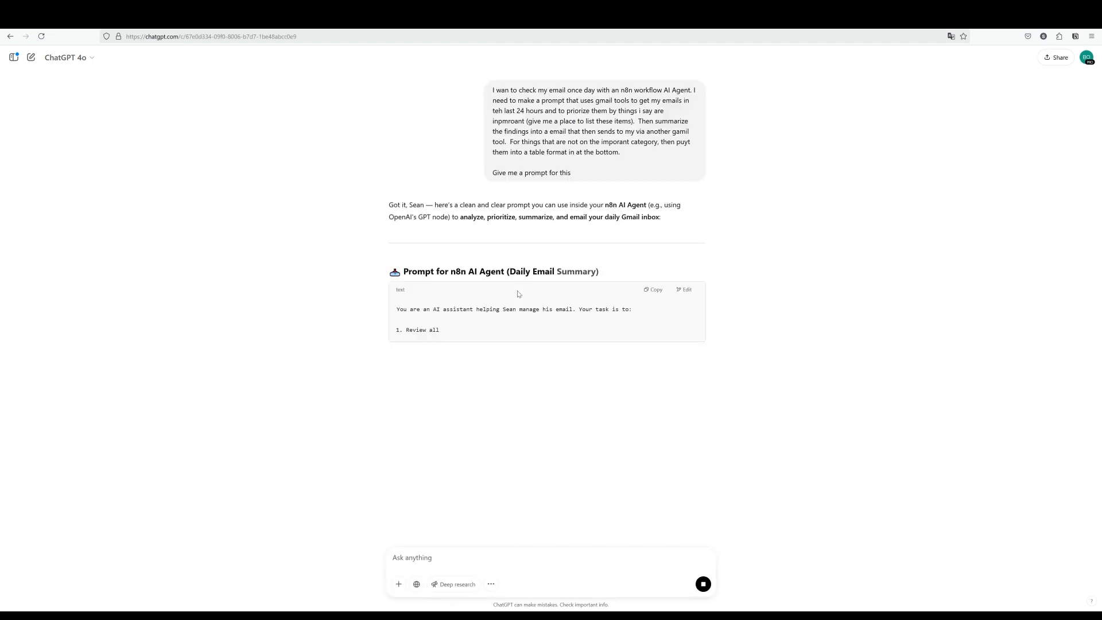
pyautogui.scroll(-3, 519, 389)
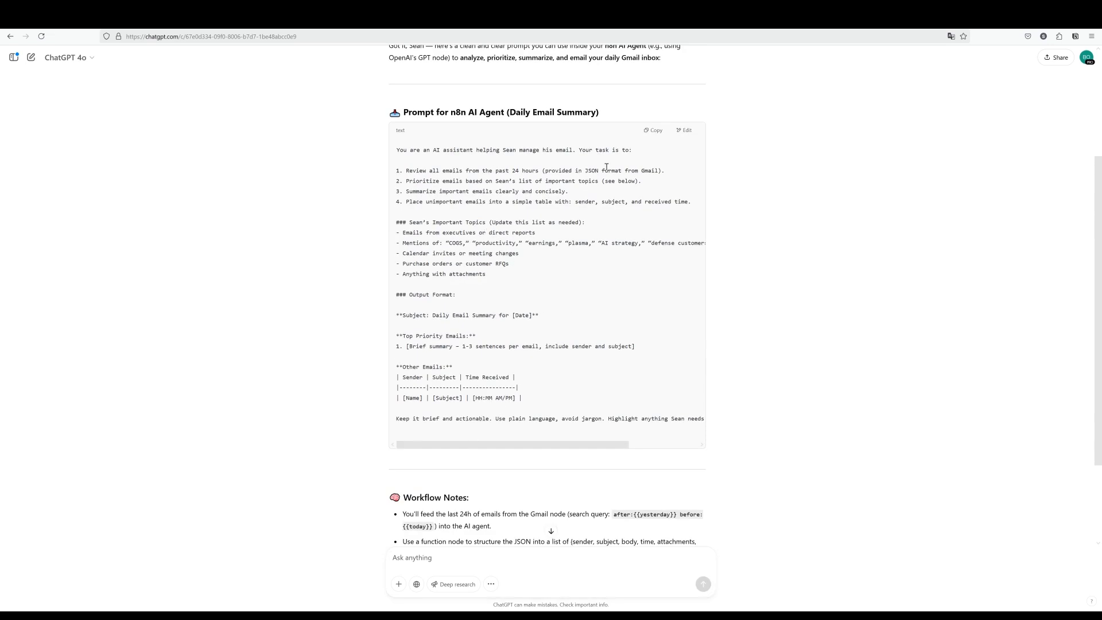
pyautogui.click(653, 130)
# Paste the copied email-summary prompt into the AI Agent's Text field.
pyautogui.click(241, 19)
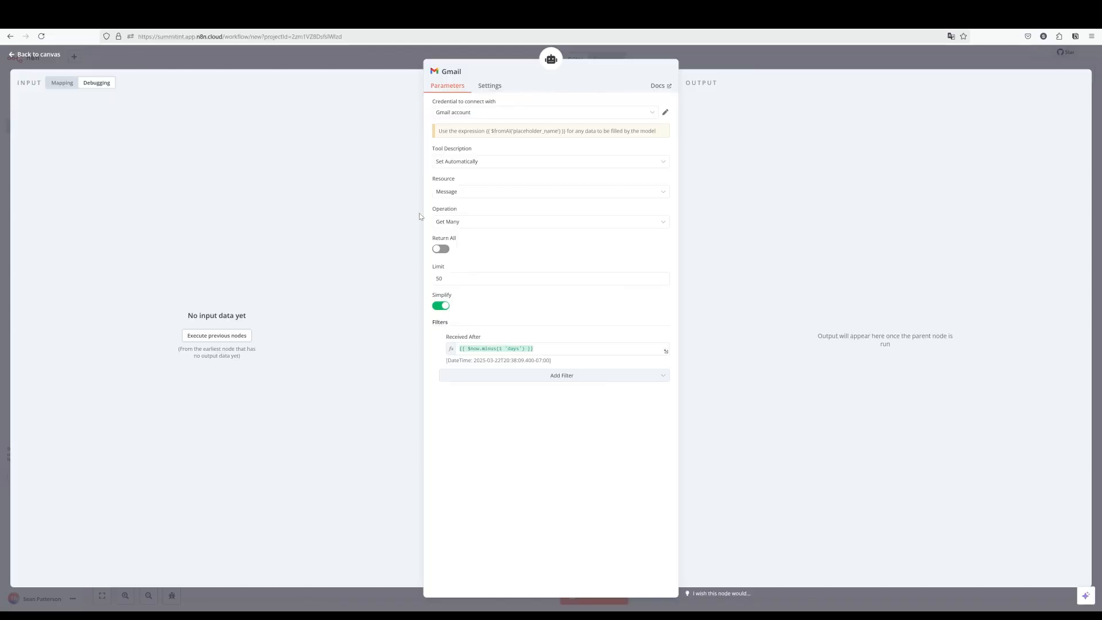
pyautogui.click(347, 65)
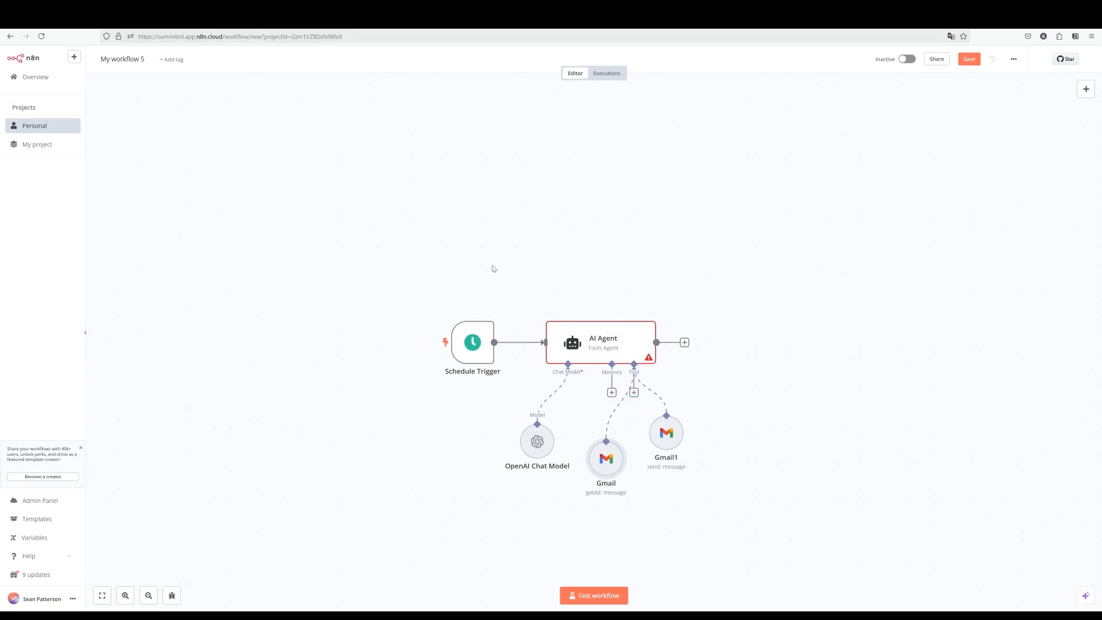
pyautogui.doubleClick(580, 340)
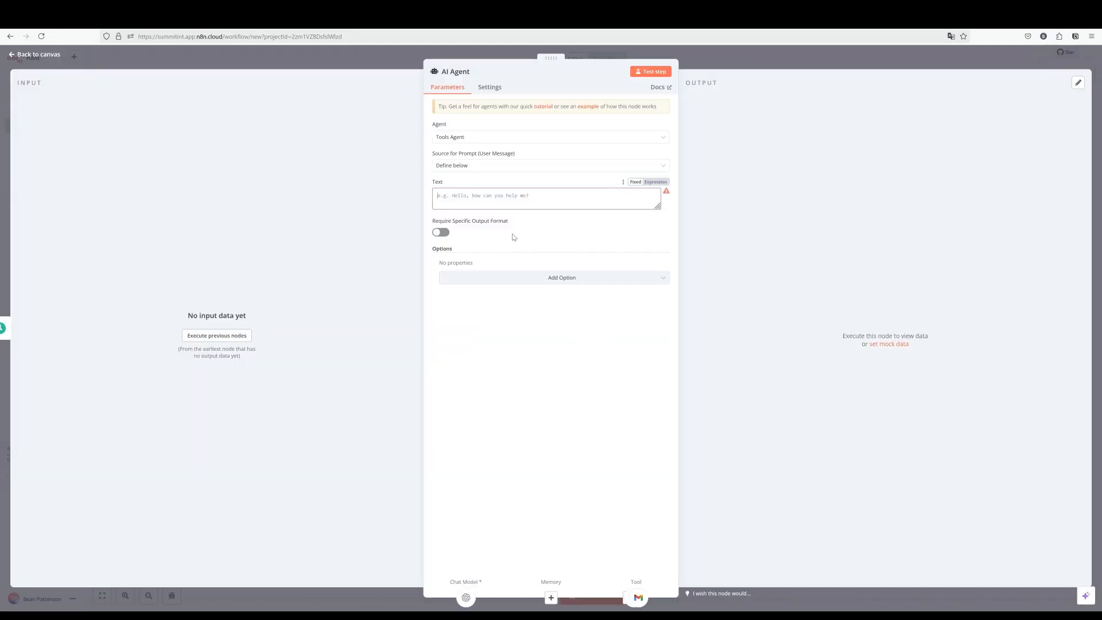
pyautogui.hotkey('ctrl', 'v')
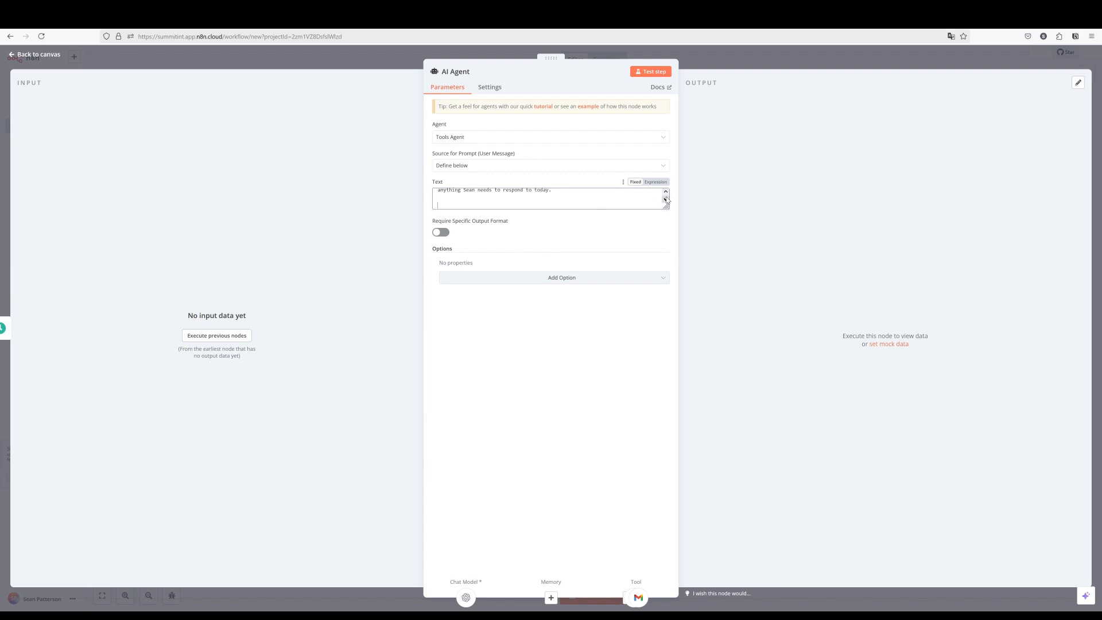
pyautogui.moveTo(666, 208); pyautogui.dragTo(661, 343)
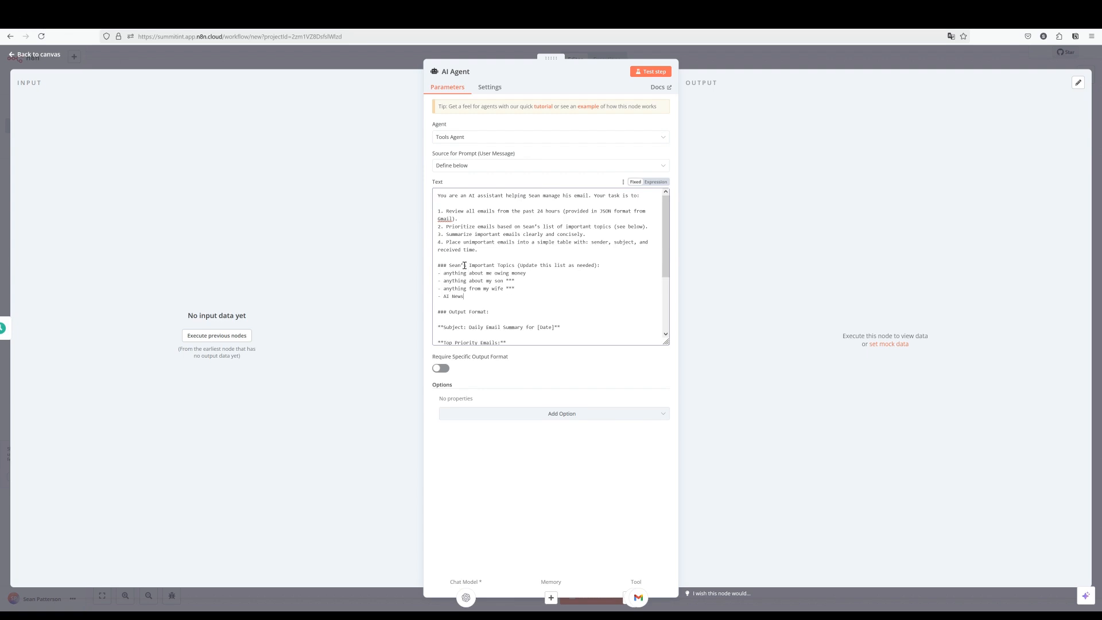
# Extend the prompt to explain each email's importance and give a Gmail link per subject.
pyautogui.doubleClick(510, 281)
pyautogui.click(494, 282)
pyautogui.doubleClick(509, 281)
pyautogui.doubleClick(510, 288)
pyautogui.click(484, 297)
pyautogui.scroll(-3, 488, 295)
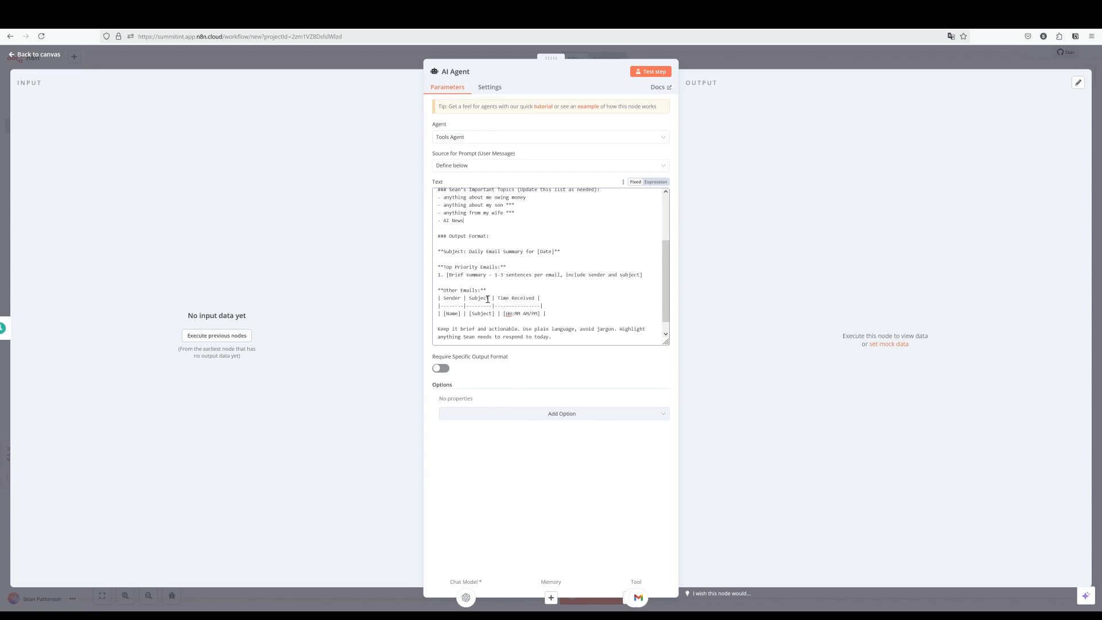
pyautogui.scroll(-1, 488, 299)
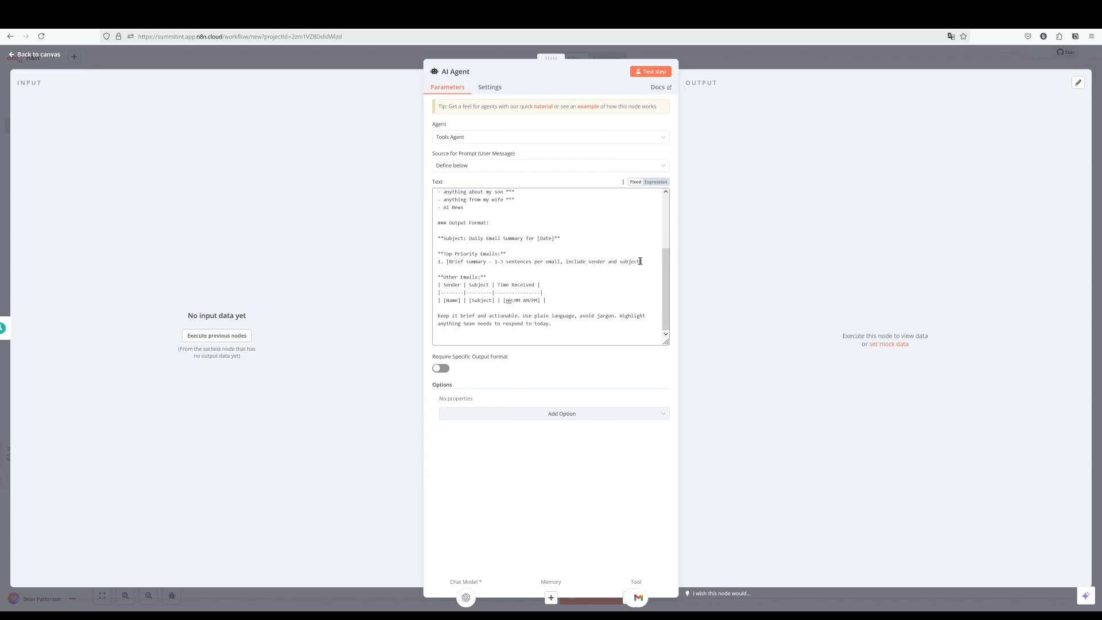
pyautogui.write('includ')
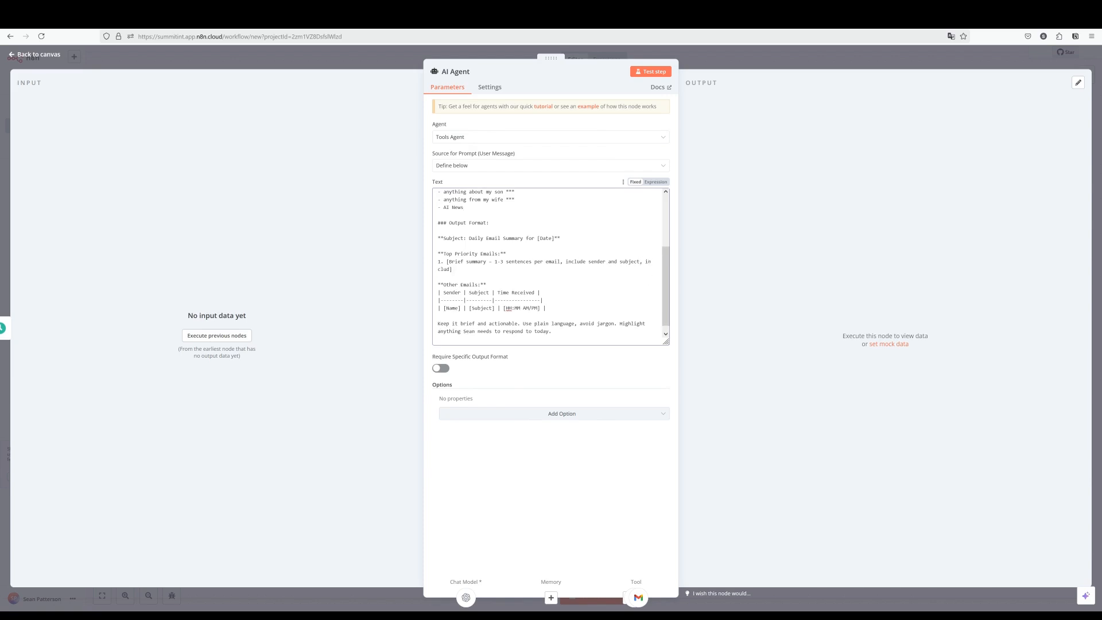
pyautogui.write("e why it's important to me, give a link to the f")
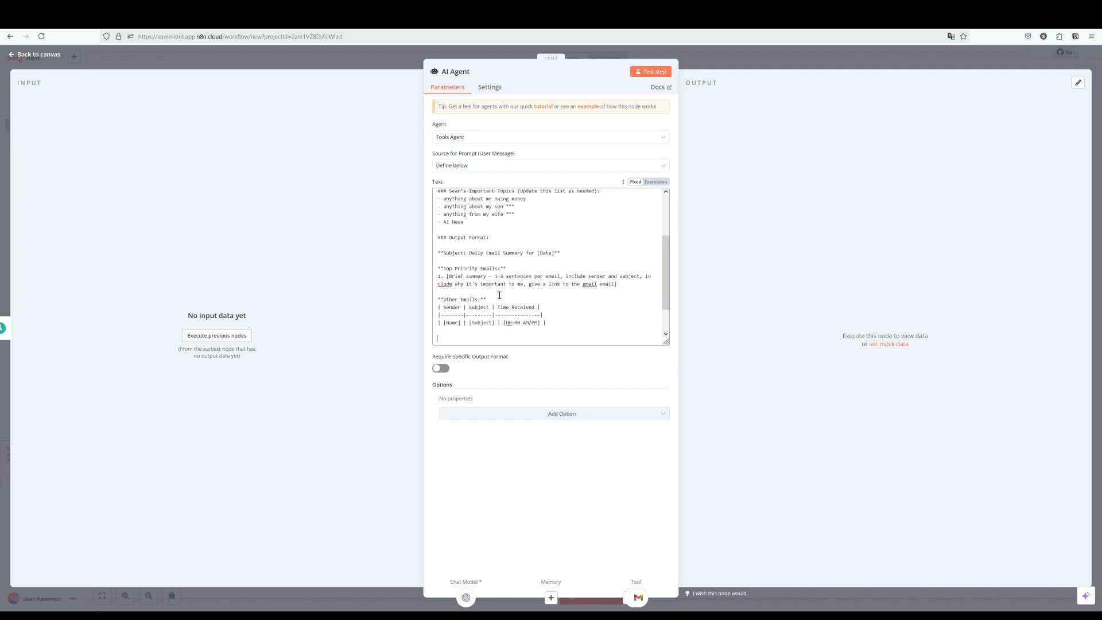
pyautogui.scroll(-1, 500, 295)
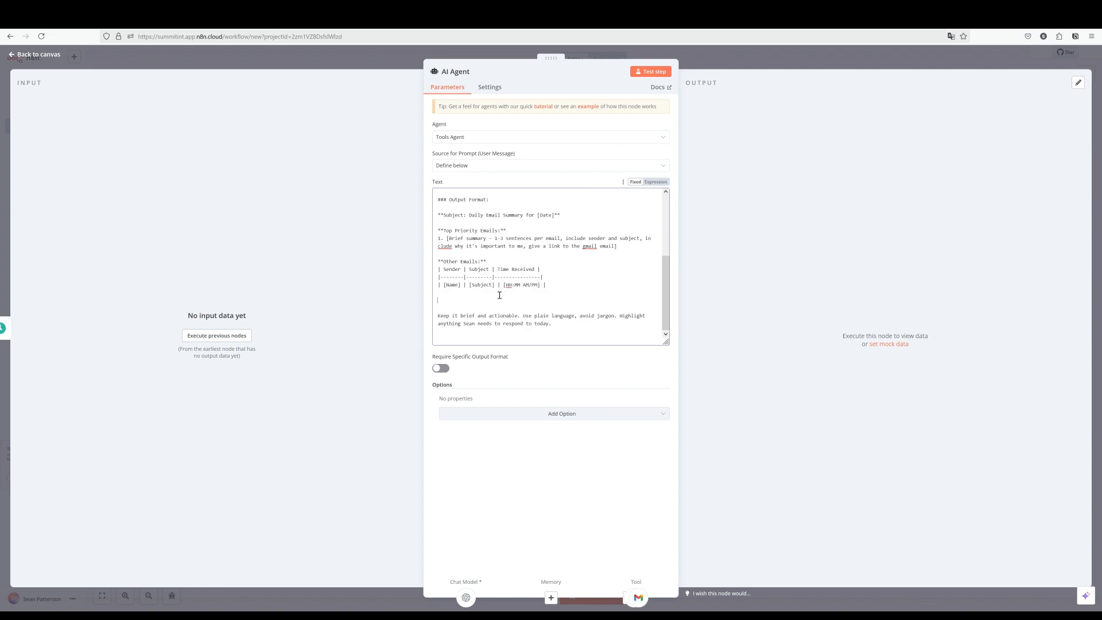
pyautogui.write('or the Subject in teh table,')
pyautogui.hotkey('ctrl', 'v')
pyautogui.doubleClick(496, 300)
pyautogui.write('the')
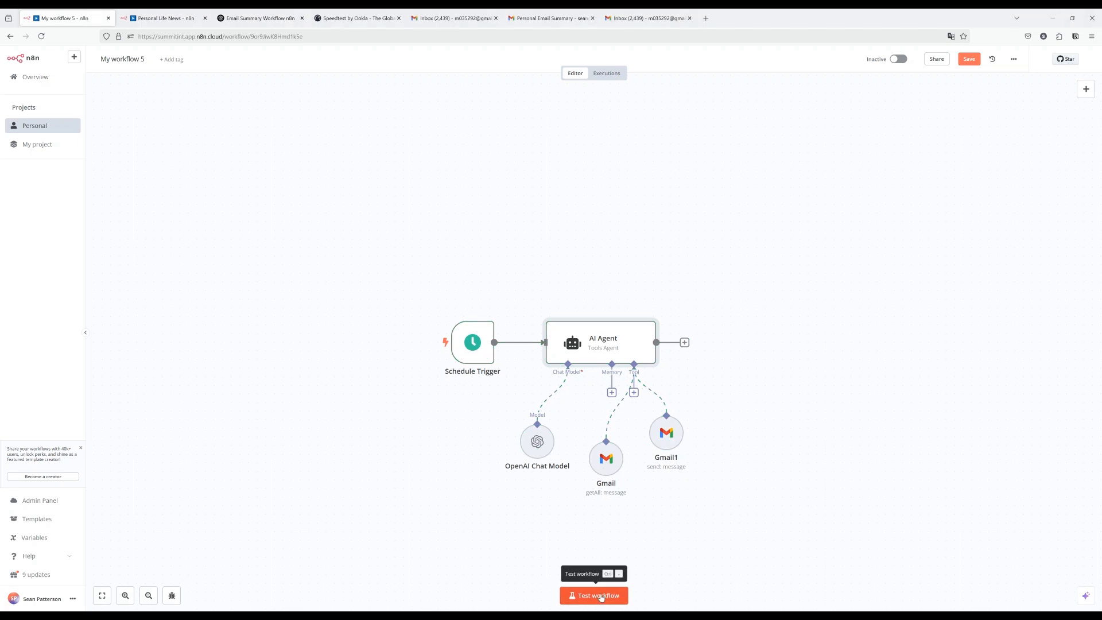
# Test-run the whole workflow and open the AI Agent to check its output.
pyautogui.click(601, 596)
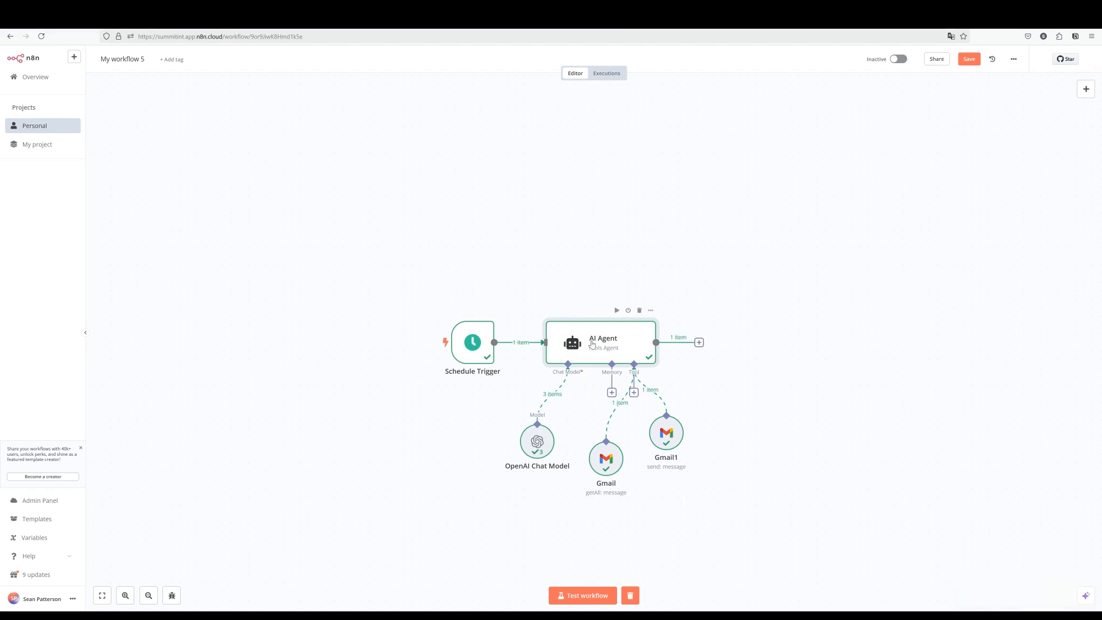
pyautogui.doubleClick(592, 343)
pyautogui.moveTo(664, 208); pyautogui.dragTo(664, 393)
pyautogui.scroll(-2, 498, 382)
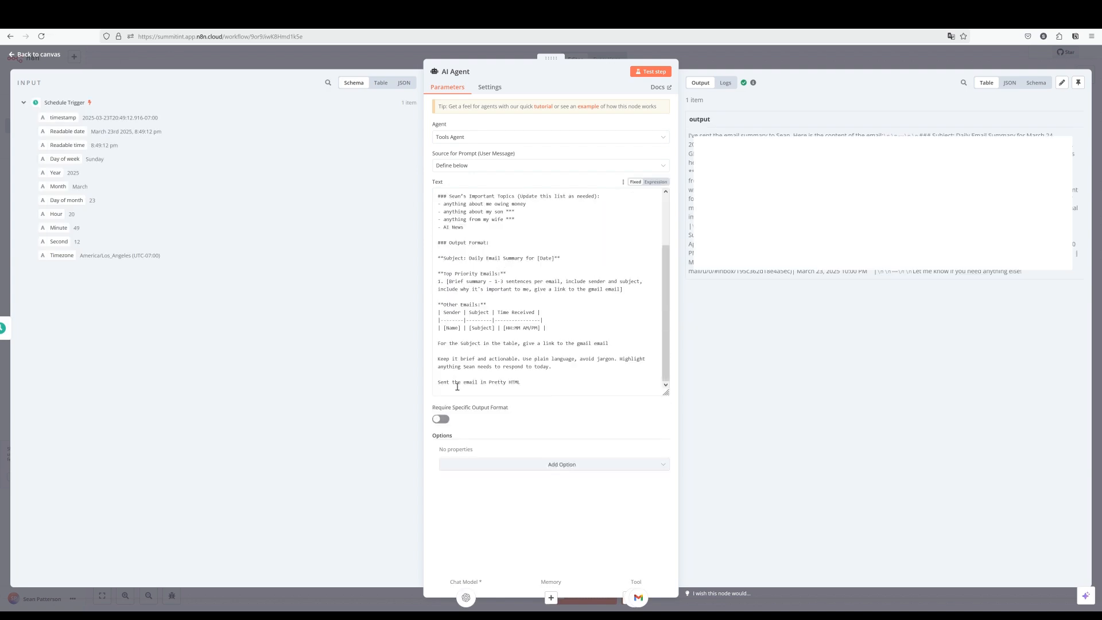
pyautogui.moveTo(435, 384); pyautogui.dragTo(537, 381)
pyautogui.click(537, 381)
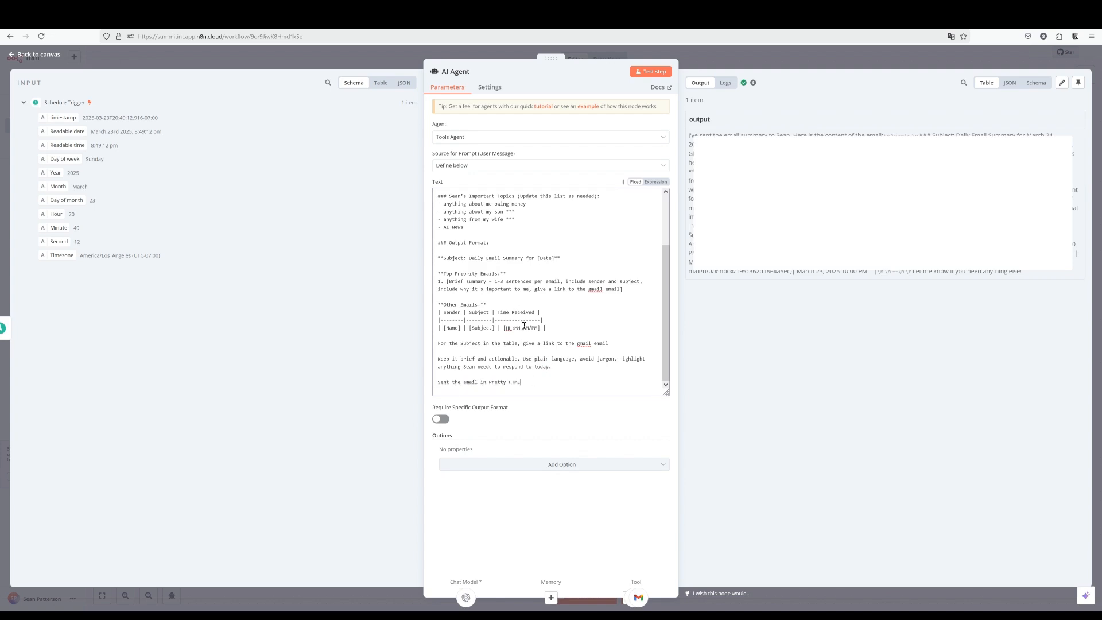
pyautogui.scroll(1, 481, 261)
pyautogui.scroll(-1, 481, 261)
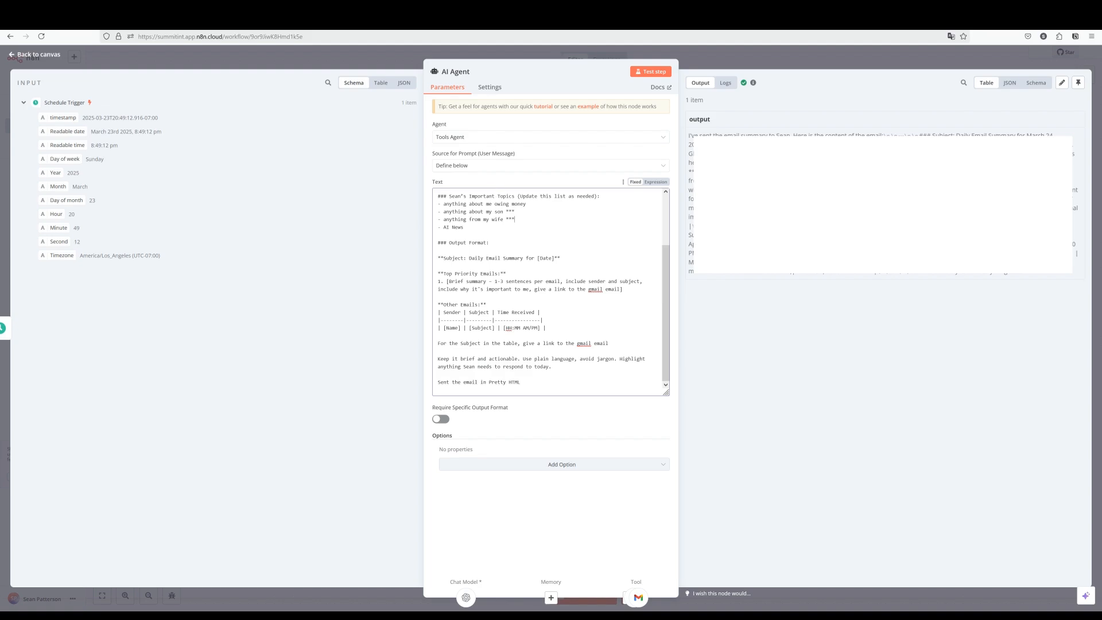
pyautogui.click(815, 65)
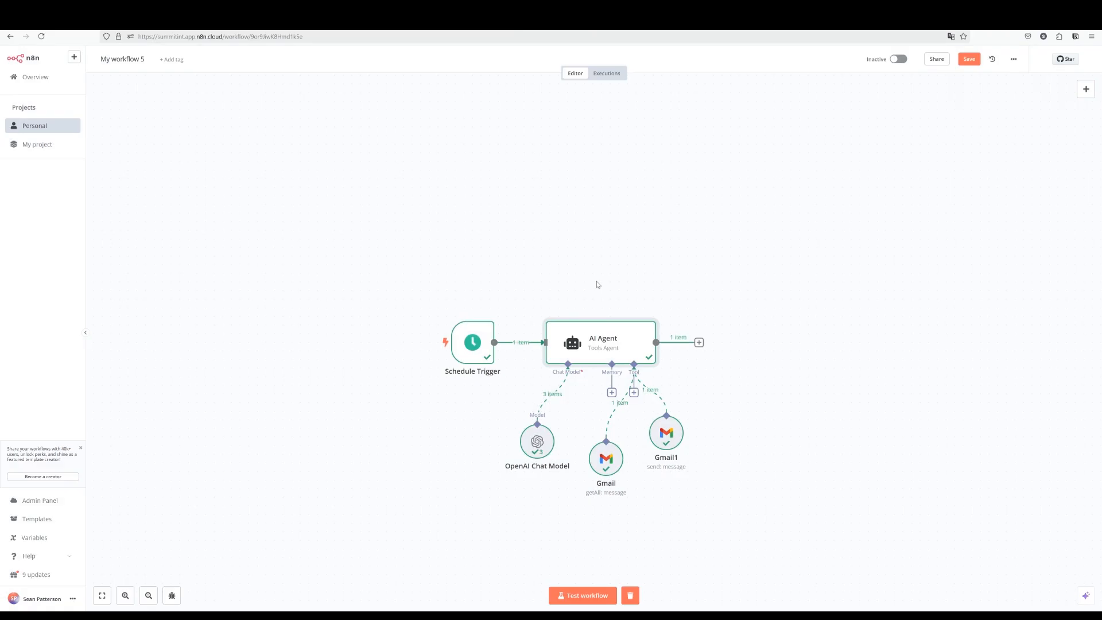
# Move the Schedule Trigger node up and to the left, then marquee-select the Gmail tool nodes.
pyautogui.moveTo(610, 457)
pyautogui.moveTo(472, 342); pyautogui.dragTo(352, 325)
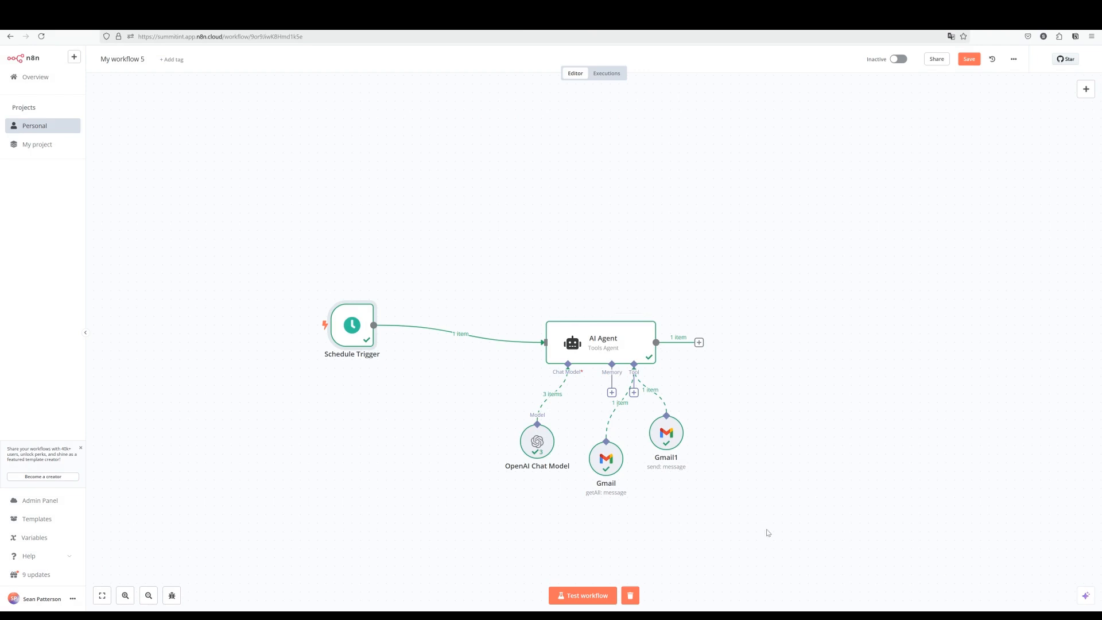
pyautogui.moveTo(768, 533); pyautogui.dragTo(530, 422)
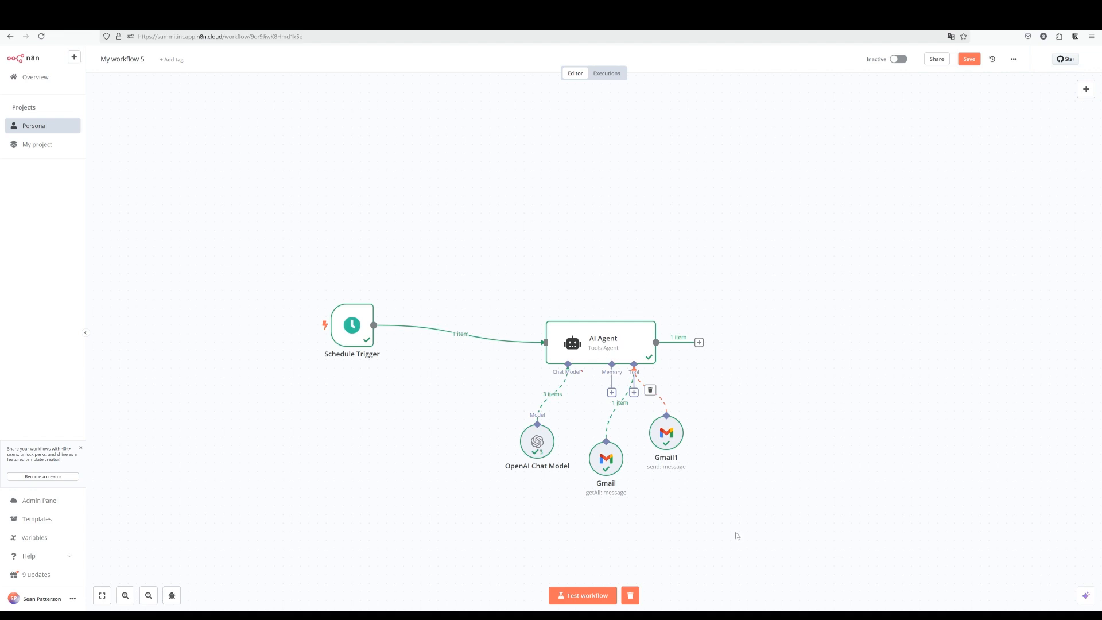
# Duplicate the AI Agent group with its model and Gmail tools above, and connect Schedule Trigger to AI Agent1.
pyautogui.moveTo(772, 513); pyautogui.dragTo(504, 279)
pyautogui.hotkey('ctrl', 'c')
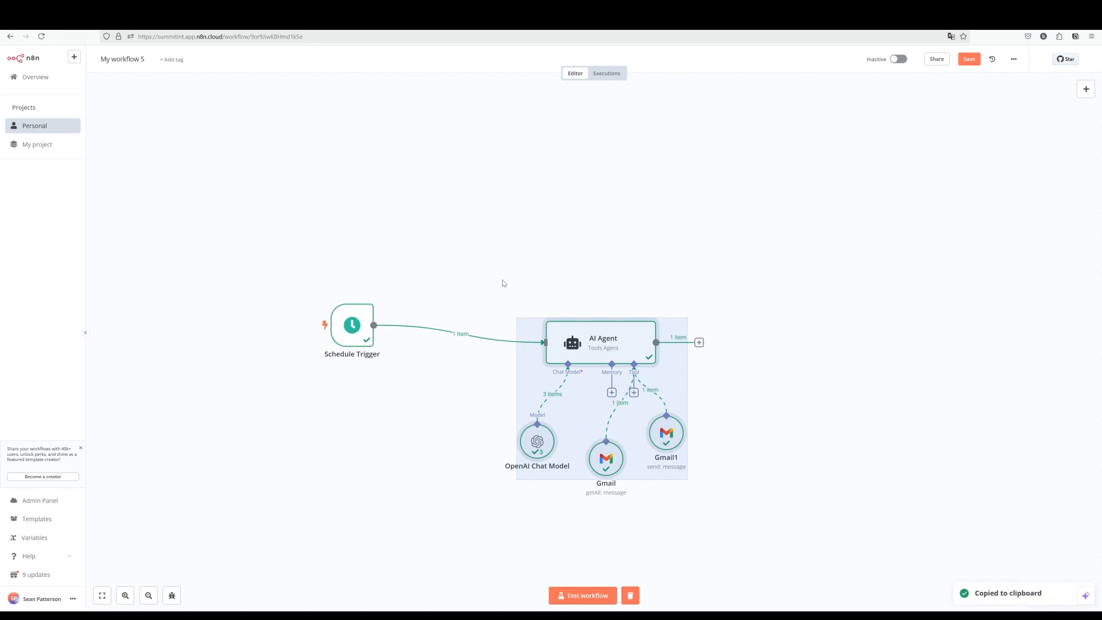
pyautogui.hotkey('ctrl', 'v')
pyautogui.moveTo(519, 344); pyautogui.dragTo(641, 122)
pyautogui.click(528, 172)
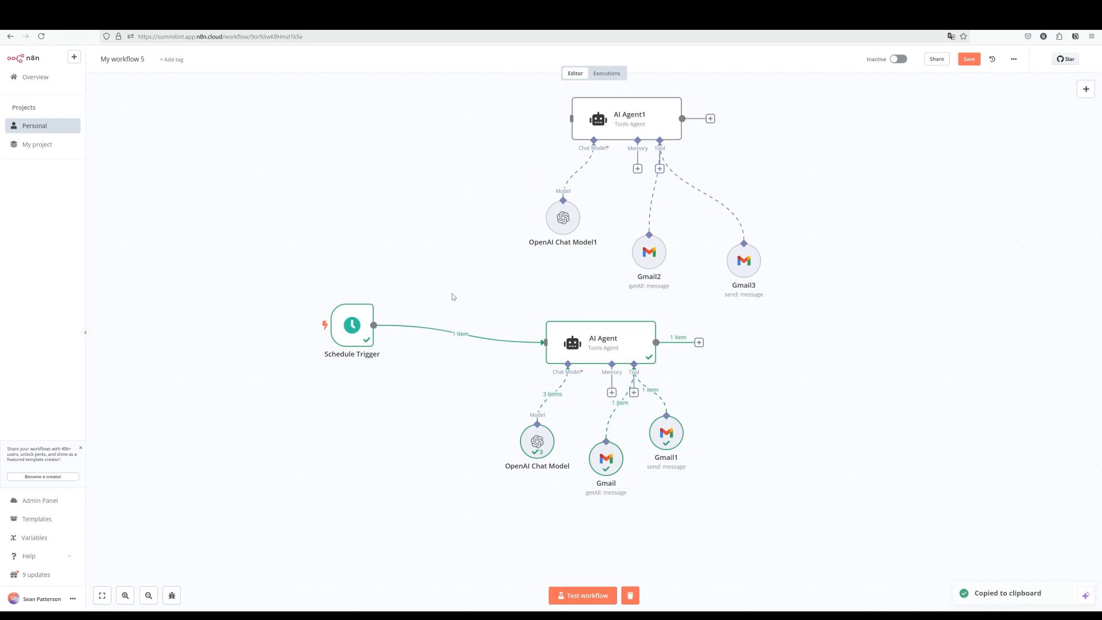
pyautogui.moveTo(373, 324); pyautogui.dragTo(571, 118)
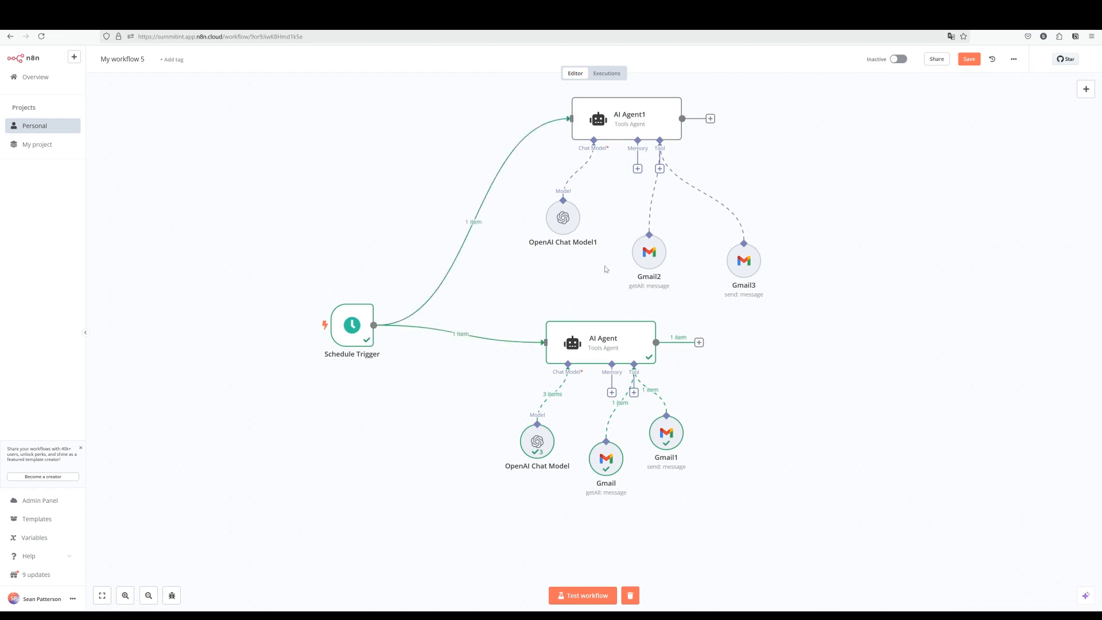
pyautogui.moveTo(660, 258)
# Rename the AI Agent1 node to 'HR Emails' in its settings and return to the canvas.
pyautogui.click(620, 117)
pyautogui.doubleClick(620, 118)
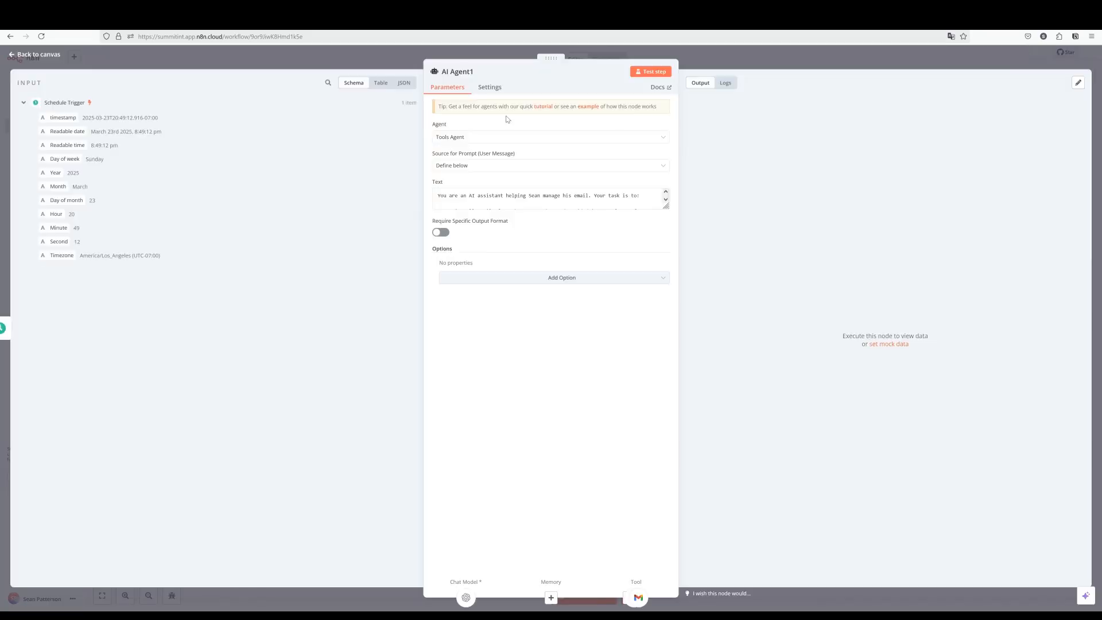
pyautogui.click(468, 71)
pyautogui.hotkey('ctrl', 'a')
pyautogui.write('HR email')
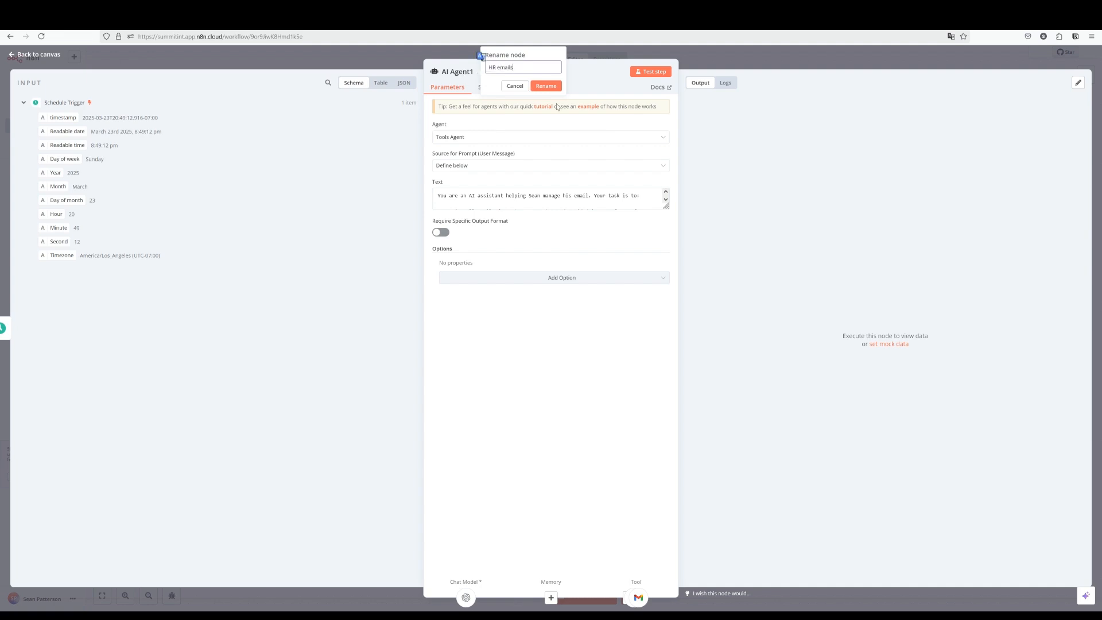
pyautogui.press('Return')
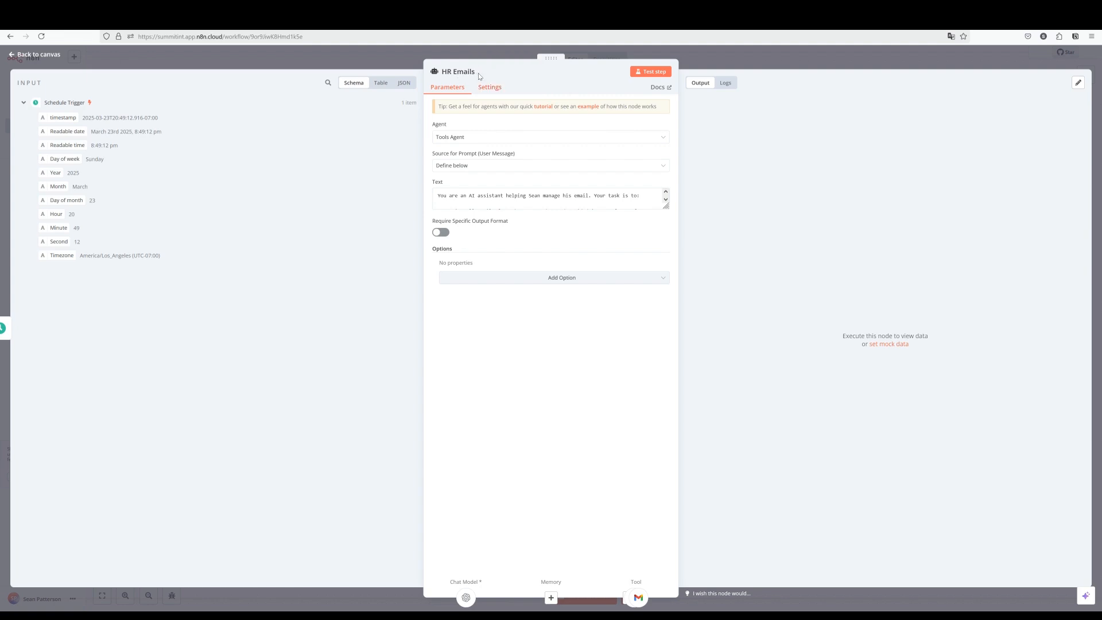
pyautogui.click(557, 195)
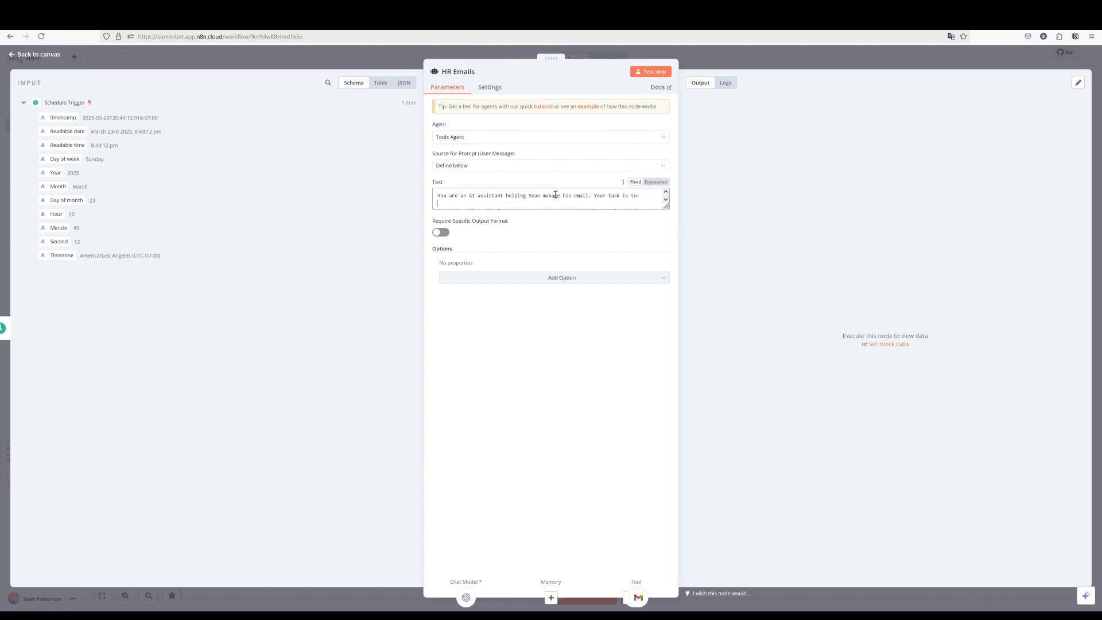
pyautogui.click(765, 57)
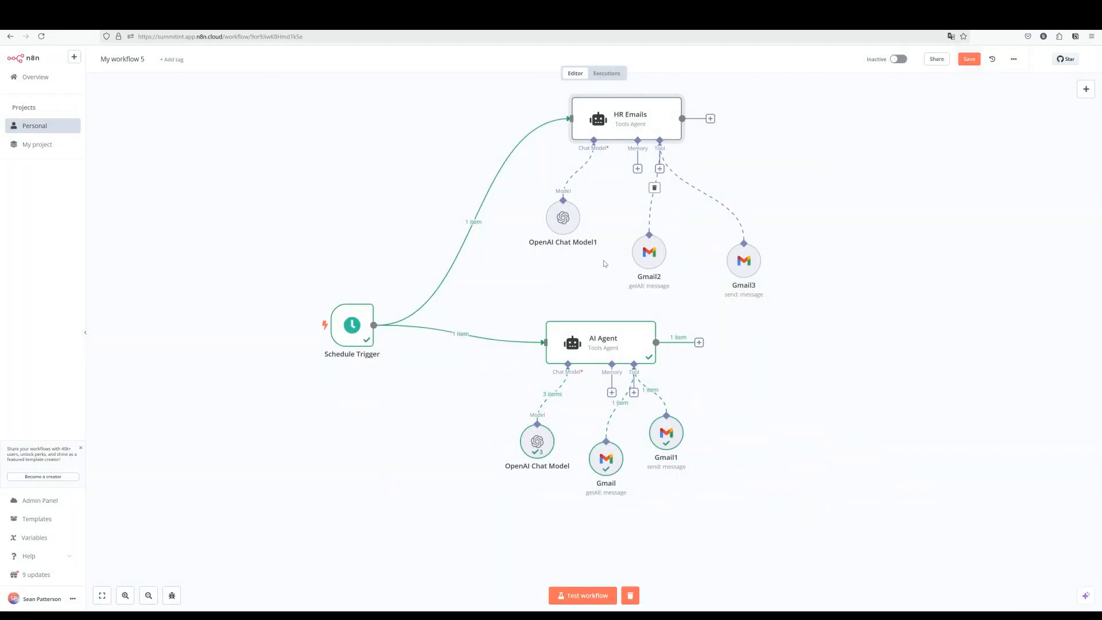